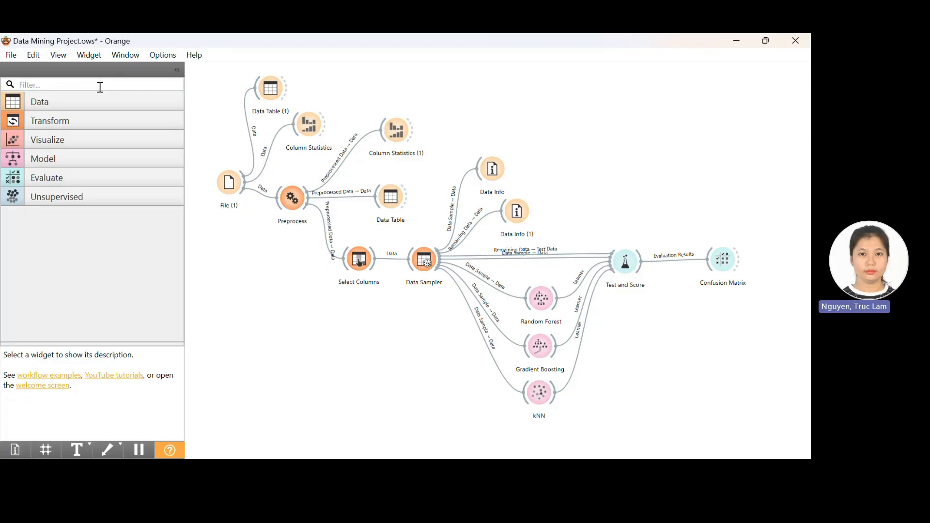
- Browse the widget toolbox, examining the Data, Transform, Visualize, Model, Evaluate and Unsupervised categories
{"action": "left_click", "coordinate": [87, 100]}
{"action": "left_click", "coordinate": [86, 100]}
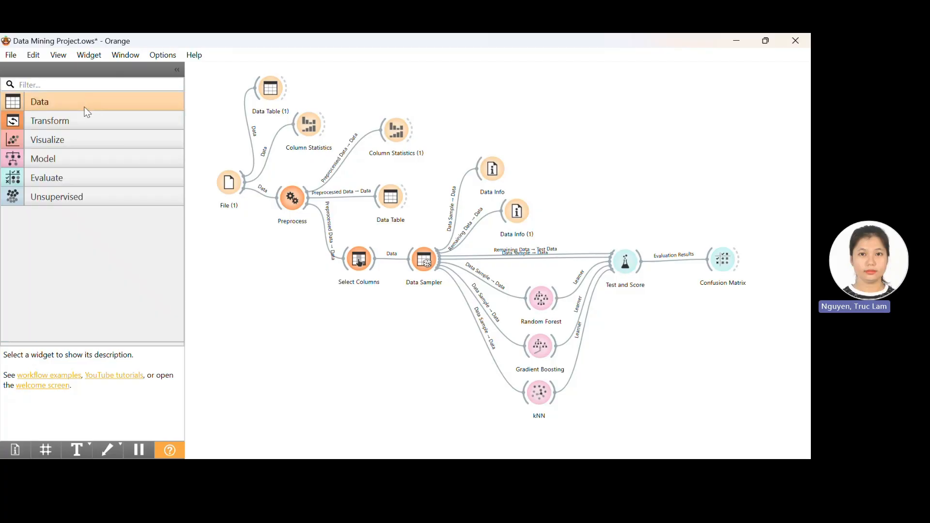
{"action": "left_click", "coordinate": [69, 125]}
{"action": "scroll", "coordinate": [182, 135], "scroll_direction": "down", "scroll_amount": 3}
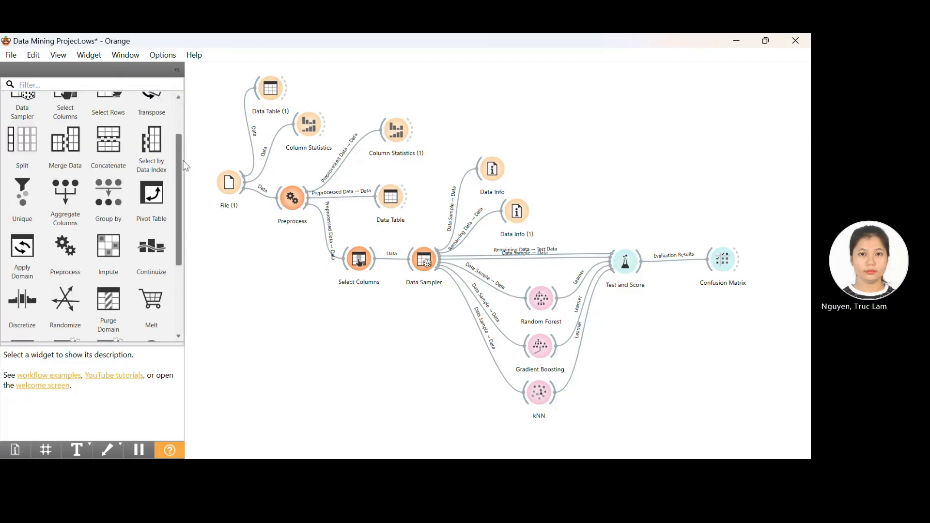
{"action": "scroll", "coordinate": [185, 171], "scroll_direction": "down", "scroll_amount": 2}
{"action": "scroll", "coordinate": [125, 112], "scroll_direction": "up", "scroll_amount": 5}
{"action": "left_click", "coordinate": [122, 119]}
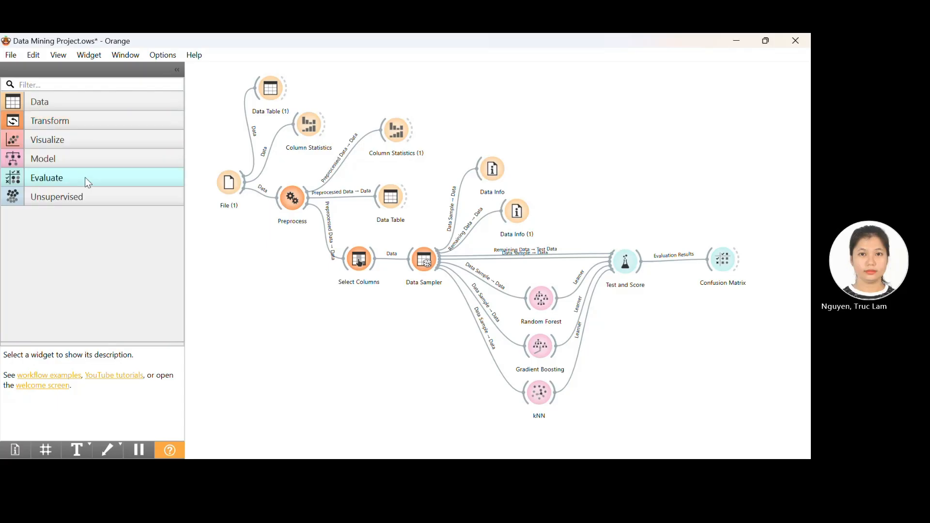
{"action": "left_click", "coordinate": [82, 143]}
{"action": "left_click", "coordinate": [82, 145]}
{"action": "left_click", "coordinate": [108, 155]}
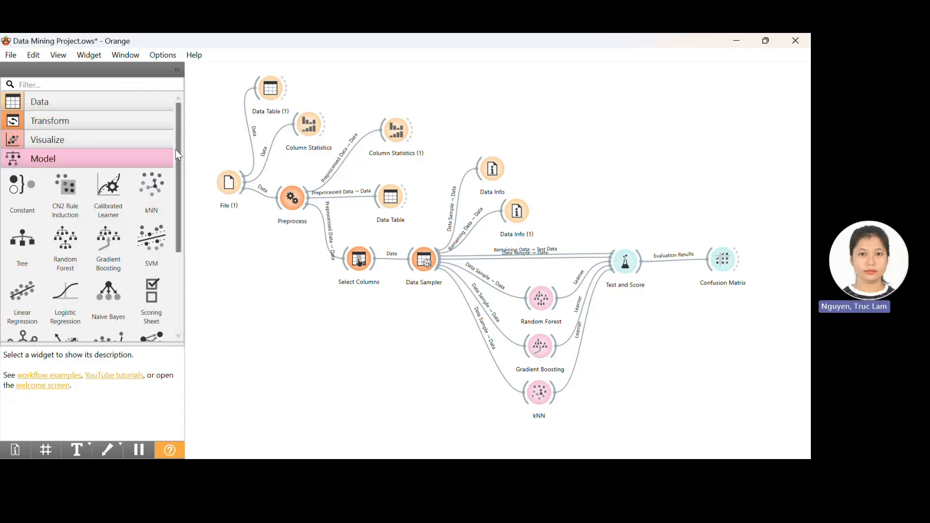
{"action": "scroll", "coordinate": [176, 174], "scroll_direction": "down", "scroll_amount": 5}
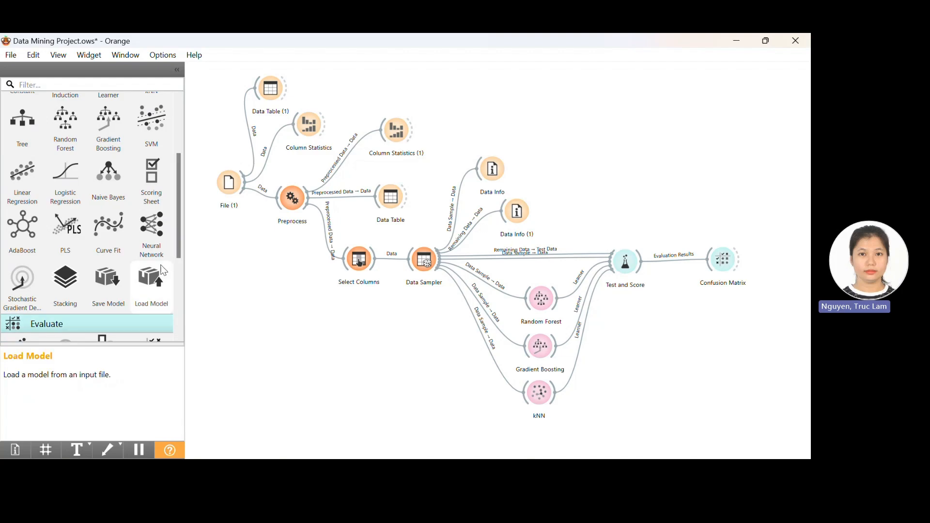
{"action": "scroll", "coordinate": [156, 310], "scroll_direction": "down", "scroll_amount": 3}
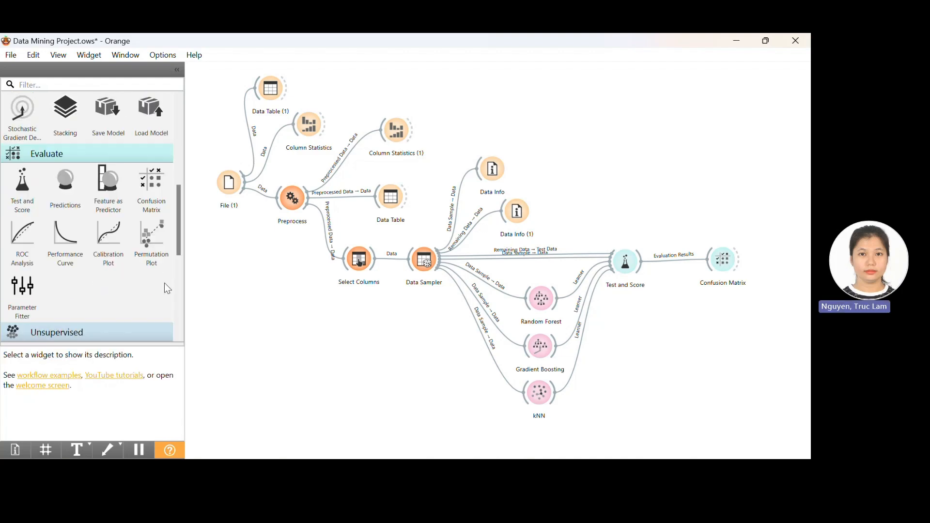
{"action": "left_click_drag", "start_coordinate": [180, 232], "coordinate": [172, 294]}
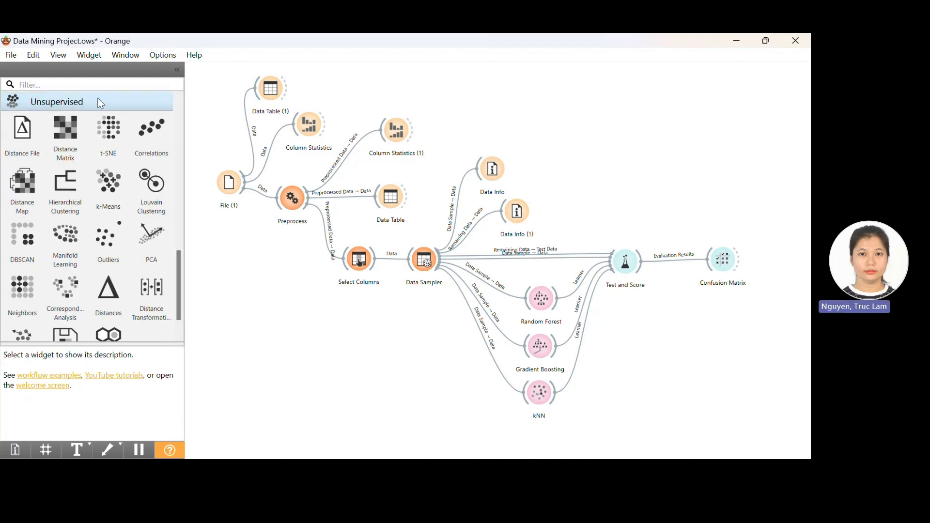
{"action": "scroll", "coordinate": [100, 102], "scroll_direction": "up", "scroll_amount": 5}
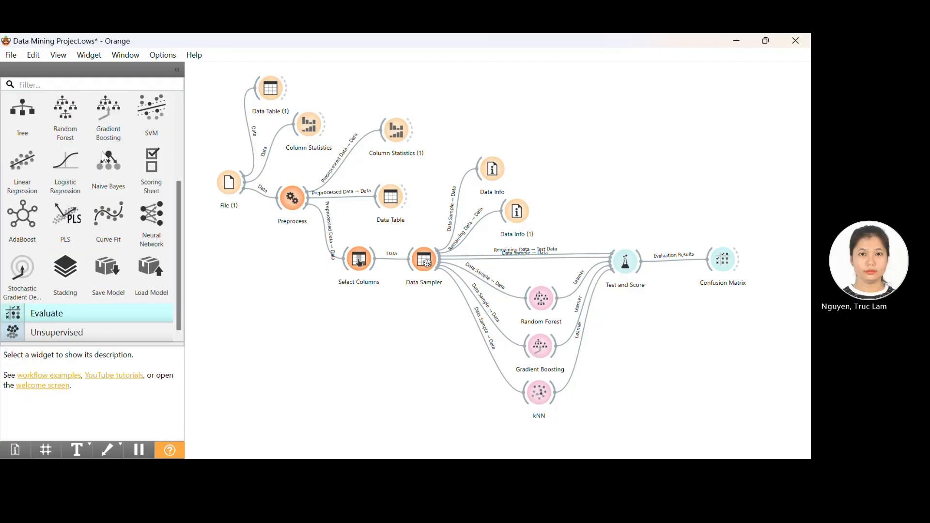
{"action": "left_click_drag", "start_coordinate": [177, 208], "coordinate": [167, 131]}
{"action": "left_click", "coordinate": [95, 152]}
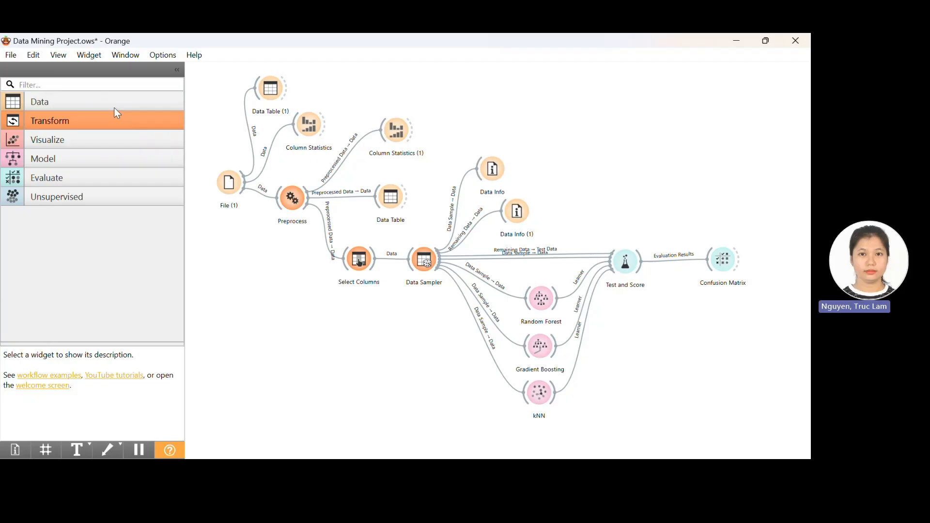
- Add a File widget and a Data Sampler widget to an empty area of the canvas and link File to the sampler
{"action": "left_click", "coordinate": [97, 97]}
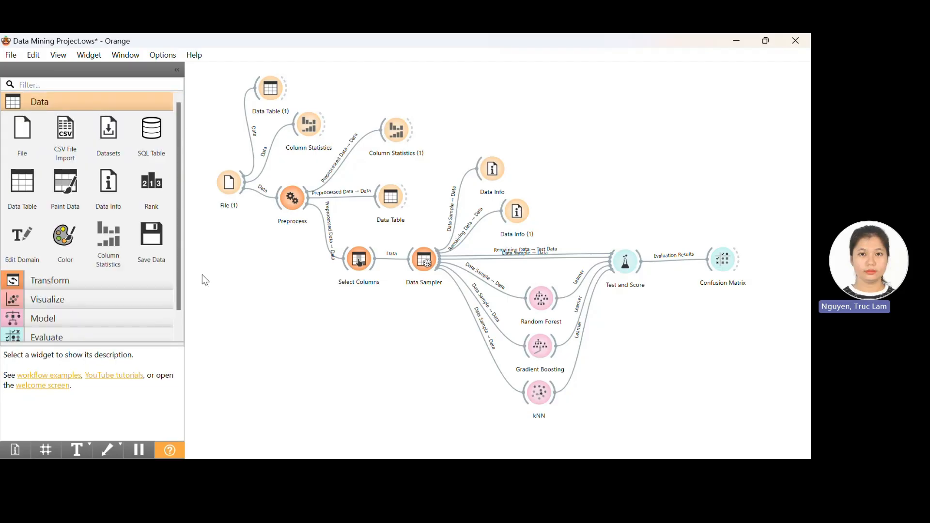
{"action": "left_click_drag", "start_coordinate": [202, 275], "coordinate": [208, 274]}
{"action": "left_click", "coordinate": [113, 281]}
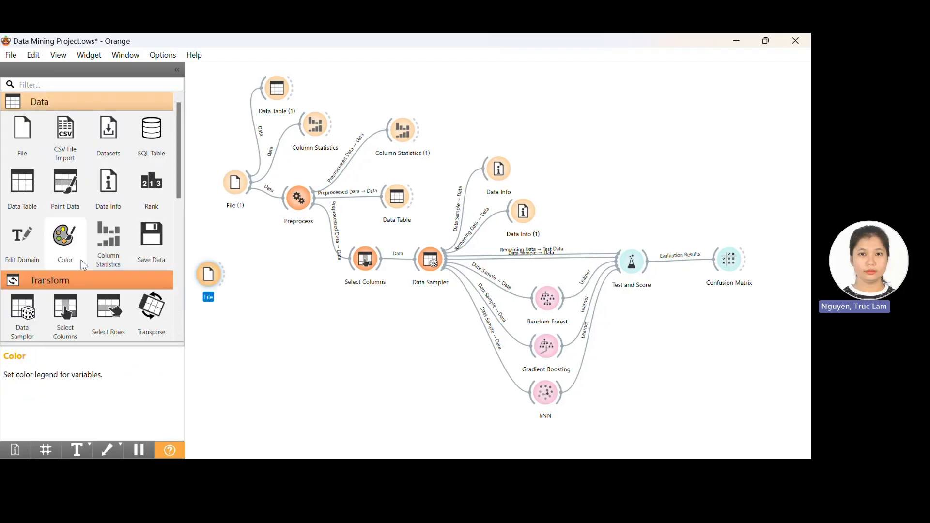
{"action": "left_click_drag", "start_coordinate": [22, 310], "coordinate": [266, 328]}
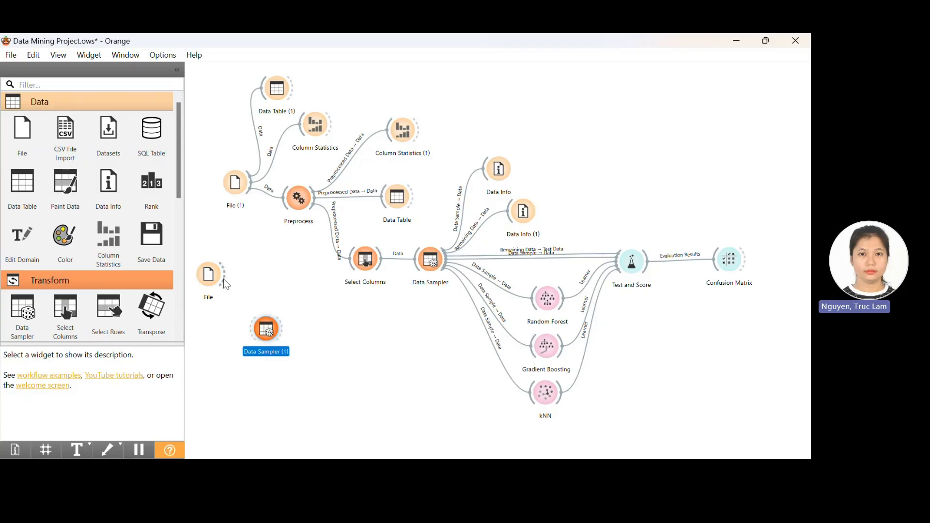
{"action": "left_click_drag", "start_coordinate": [222, 278], "coordinate": [264, 330]}
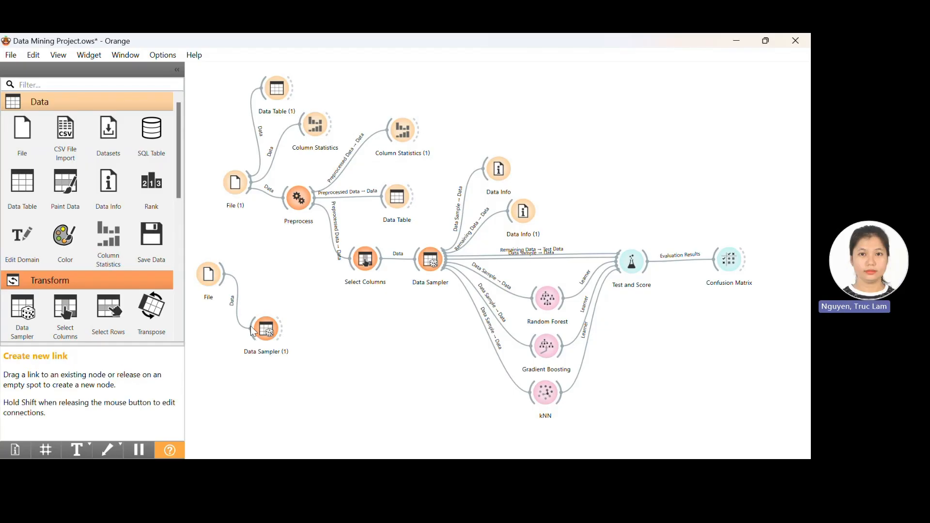
- Delete the newly added Data Sampler (1) and File widgets from the canvas
{"action": "left_click", "coordinate": [267, 330]}
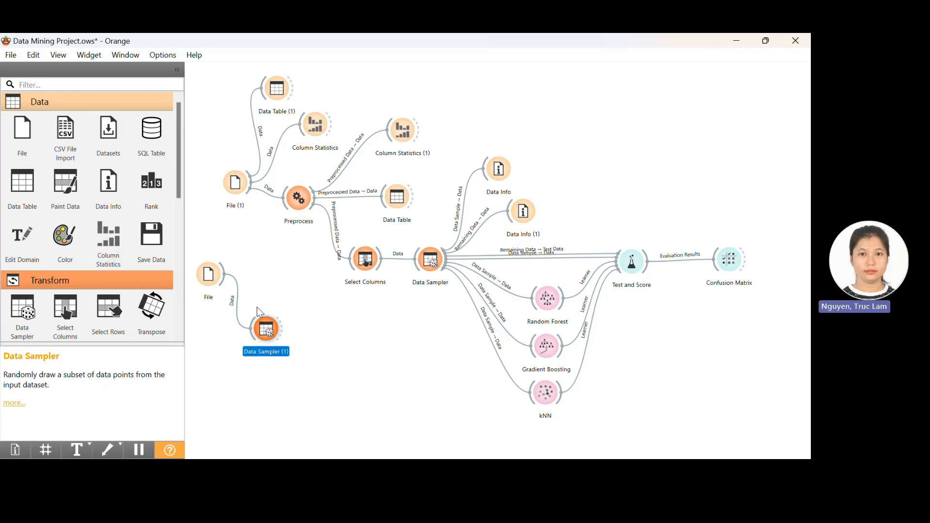
{"action": "key", "text": "Delete"}
{"action": "left_click", "coordinate": [209, 275]}
{"action": "key", "text": "Delete"}
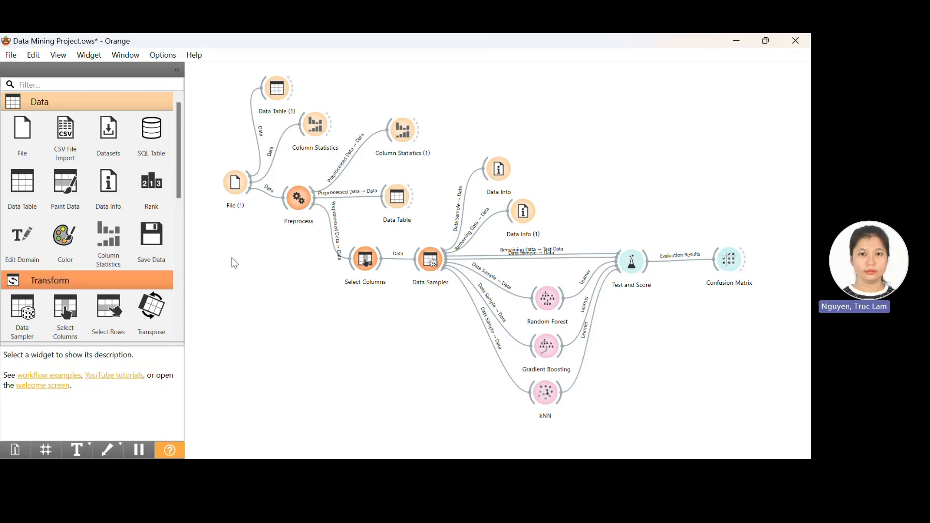
- Inspect the File (1) widget and collapse the Transform category, leaving the Data category expanded
{"action": "left_click", "coordinate": [237, 183]}
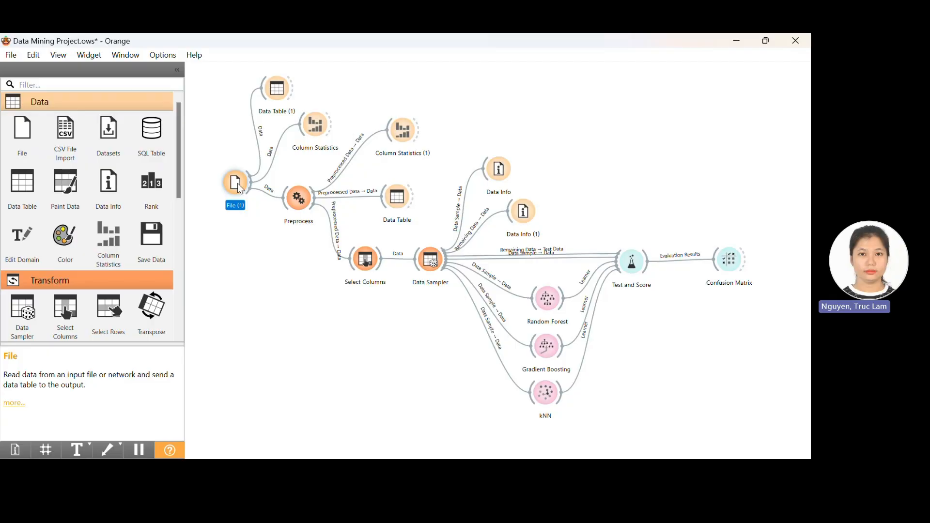
{"action": "double_click", "coordinate": [237, 183]}
{"action": "left_click", "coordinate": [108, 279]}
{"action": "left_click", "coordinate": [89, 99]}
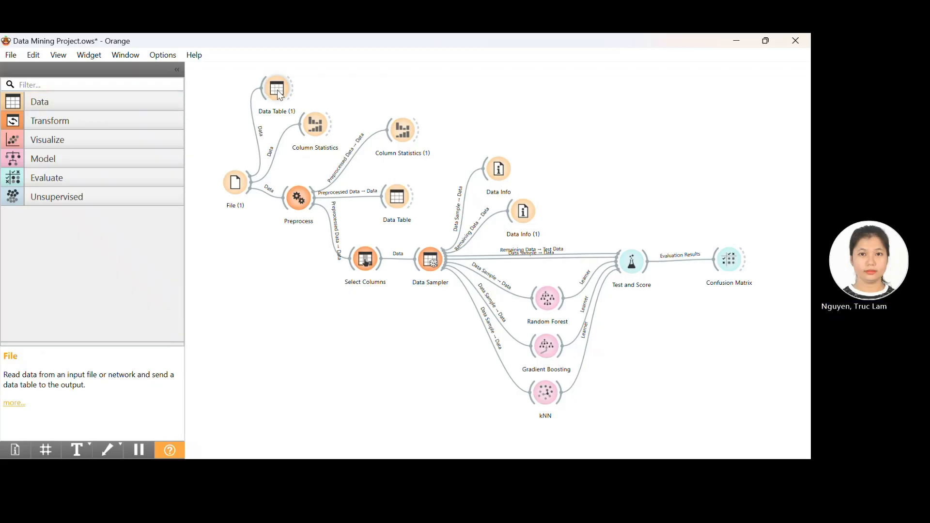
{"action": "left_click", "coordinate": [54, 105]}
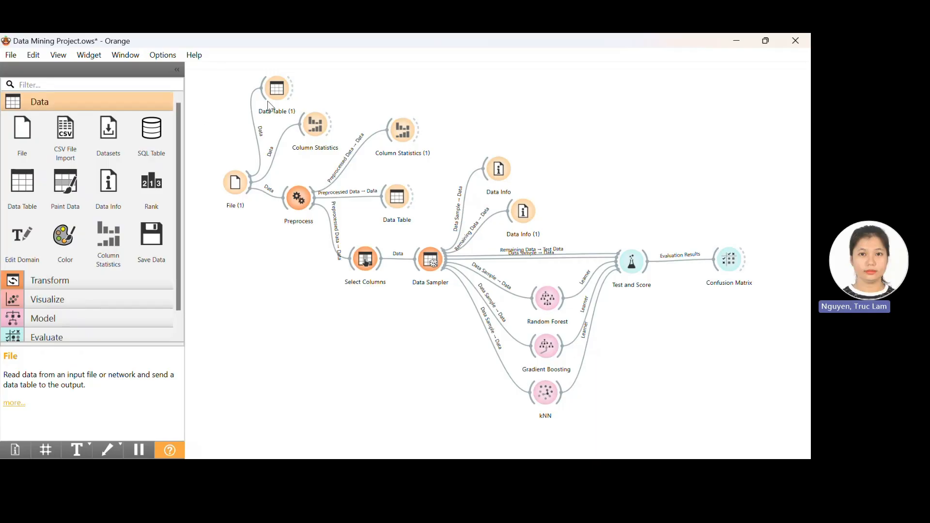
- Examine the original dataset's columns in Data Table (1), from Name and Buy across to the color columns
{"action": "left_click", "coordinate": [277, 92]}
{"action": "double_click", "coordinate": [277, 92]}
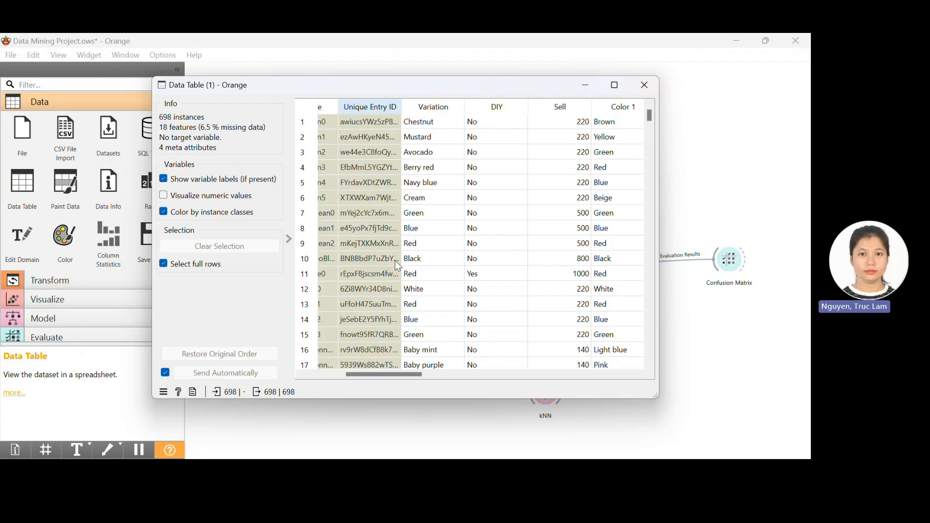
{"action": "left_click_drag", "start_coordinate": [377, 375], "coordinate": [355, 374]}
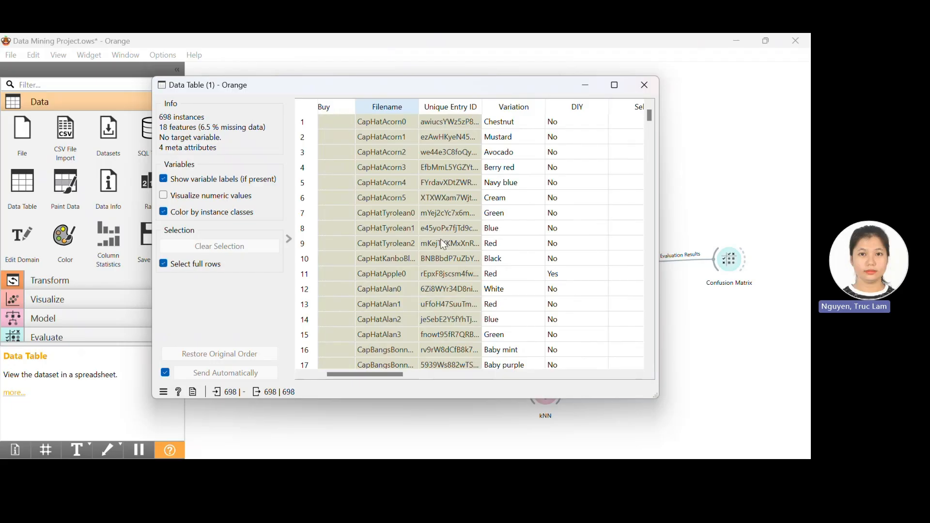
{"action": "left_click_drag", "start_coordinate": [357, 377], "coordinate": [398, 363]}
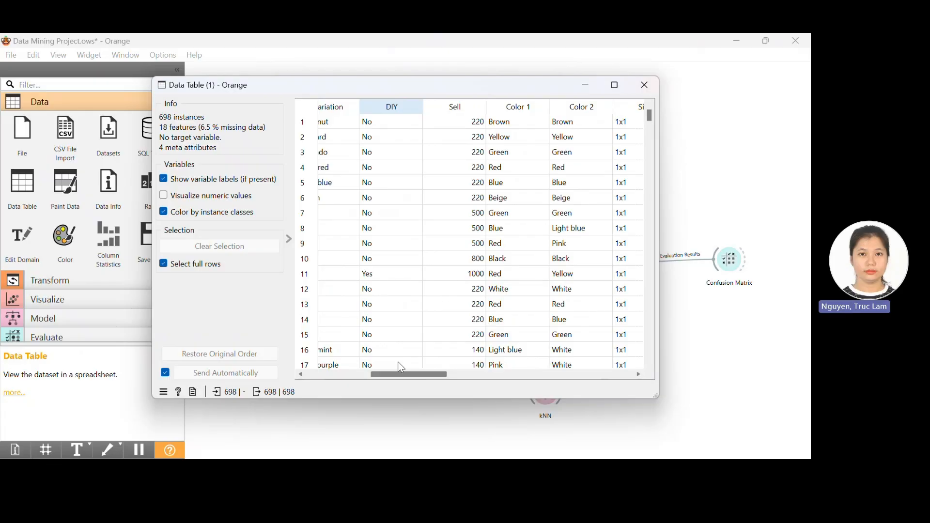
{"action": "left_click_drag", "start_coordinate": [398, 363], "coordinate": [328, 361]}
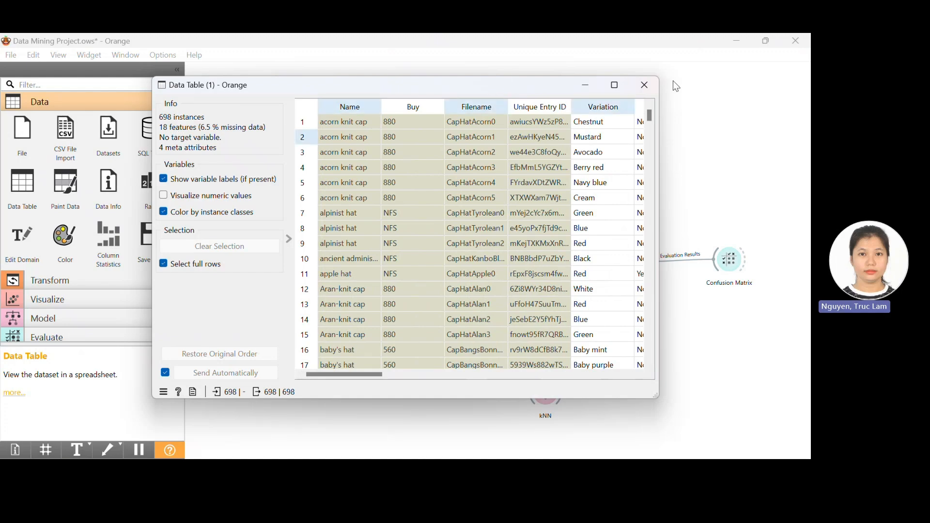
{"action": "left_click", "coordinate": [645, 84]}
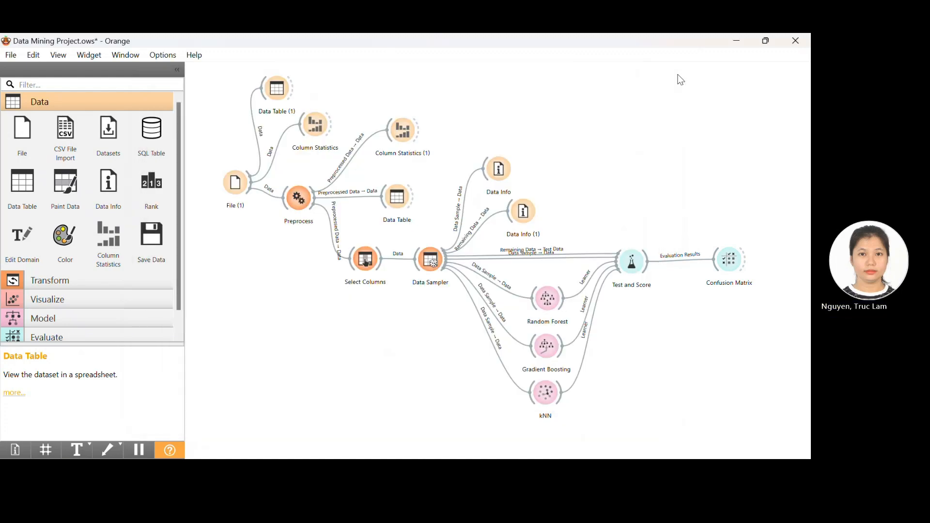
- Sort the Column Statistics of the original data by Missing in descending order and review the incomplete columns
{"action": "double_click", "coordinate": [316, 127]}
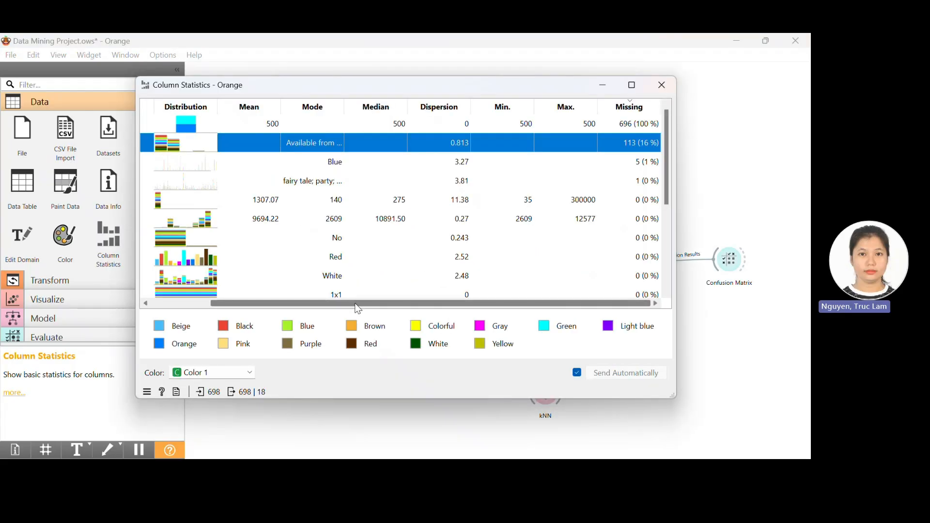
{"action": "left_click", "coordinate": [627, 108]}
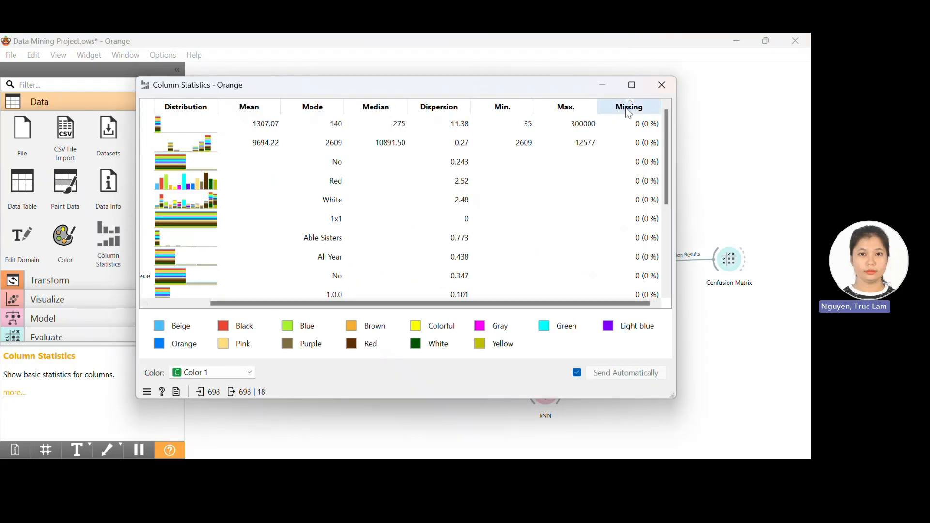
{"action": "left_click", "coordinate": [639, 107]}
{"action": "left_click", "coordinate": [631, 151]}
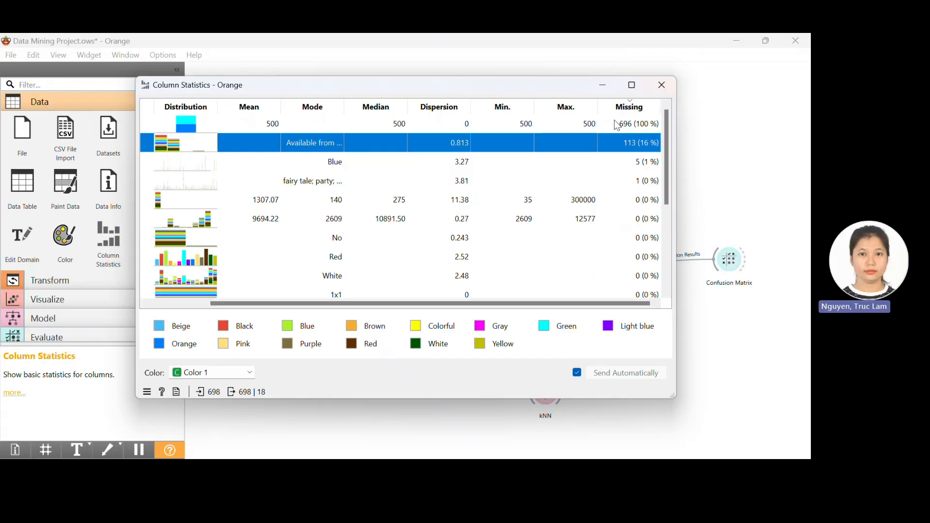
{"action": "left_click", "coordinate": [661, 86]}
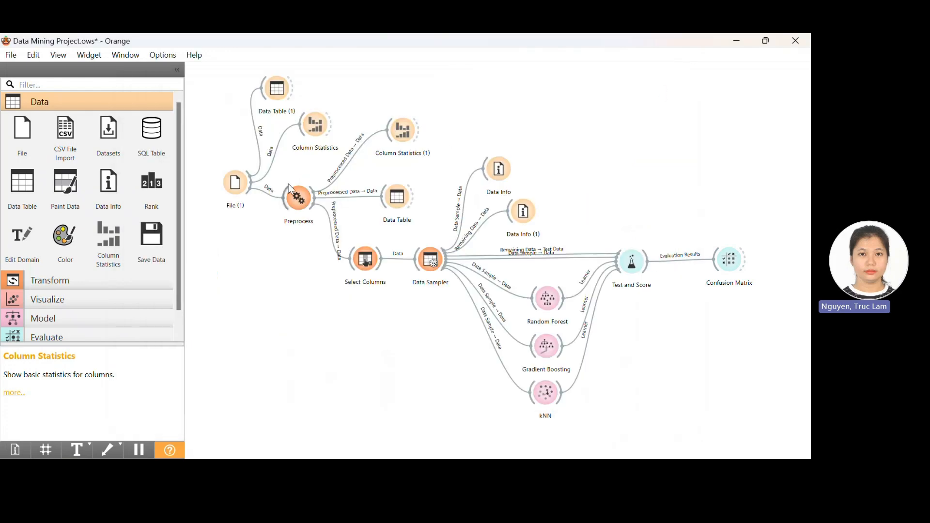
- Add a second Impute Missing Values preprocessor in the Preprocess widget and remove that duplicate
{"action": "double_click", "coordinate": [298, 199]}
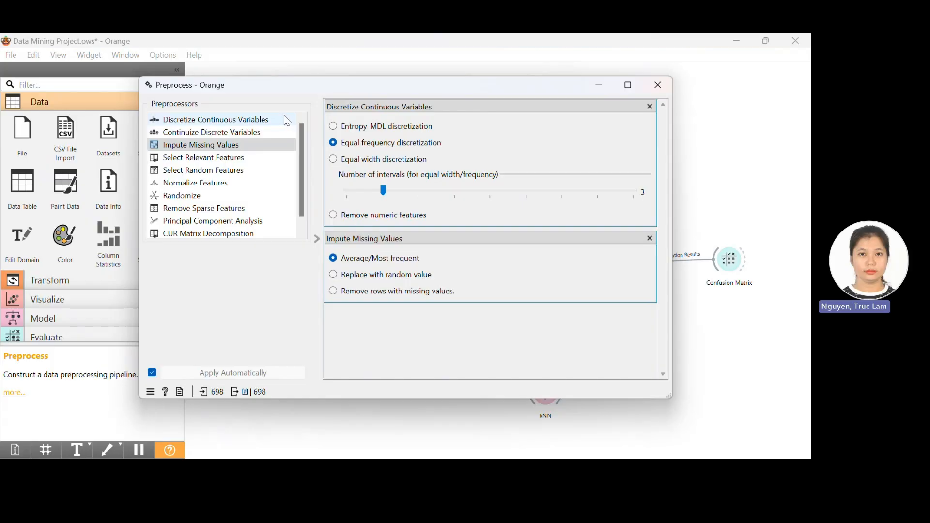
{"action": "left_click", "coordinate": [212, 124]}
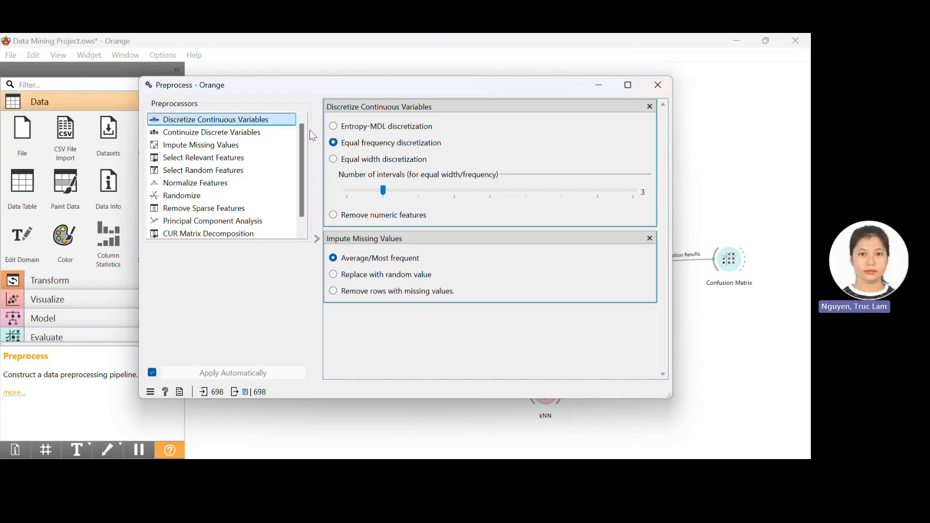
{"action": "double_click", "coordinate": [189, 147]}
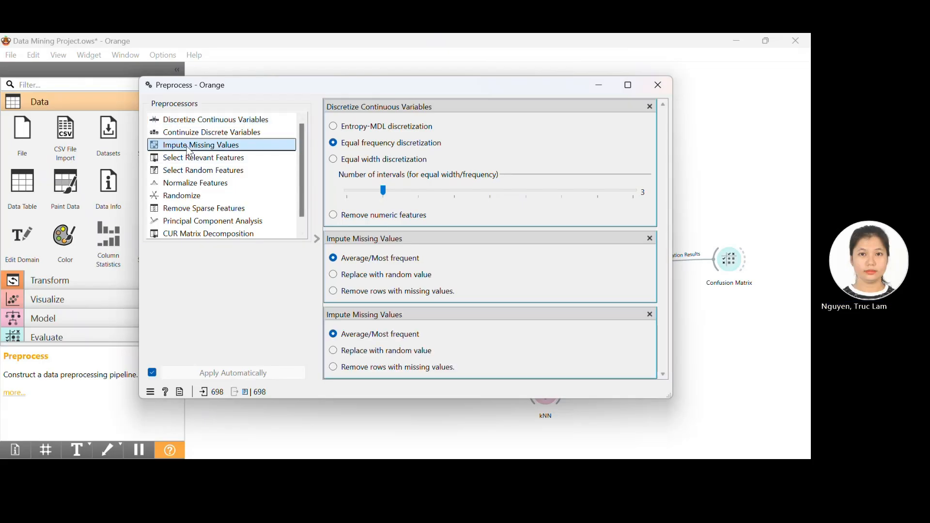
{"action": "left_click", "coordinate": [649, 314]}
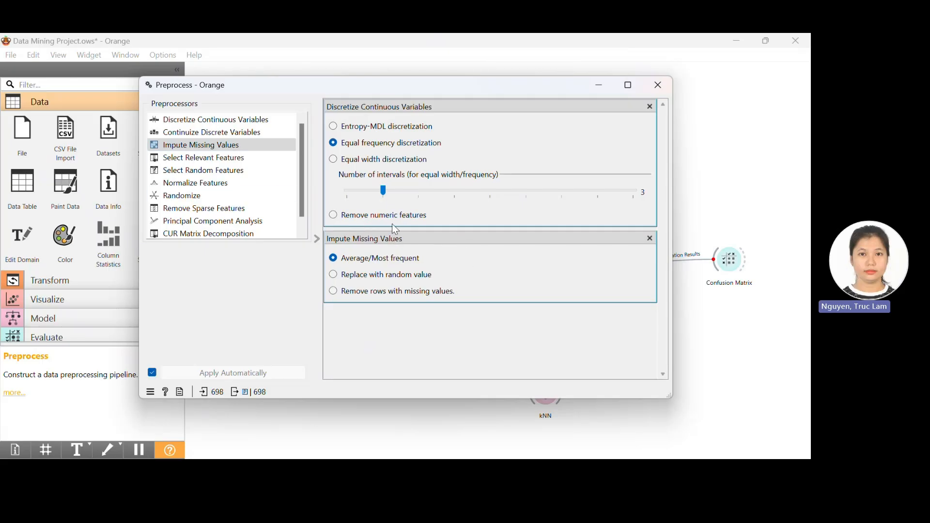
- Try Replace with random value for imputing missing values and restore the Average/Most frequent option
{"action": "left_click", "coordinate": [368, 276]}
{"action": "left_click", "coordinate": [362, 259]}
{"action": "left_click", "coordinate": [658, 86]}
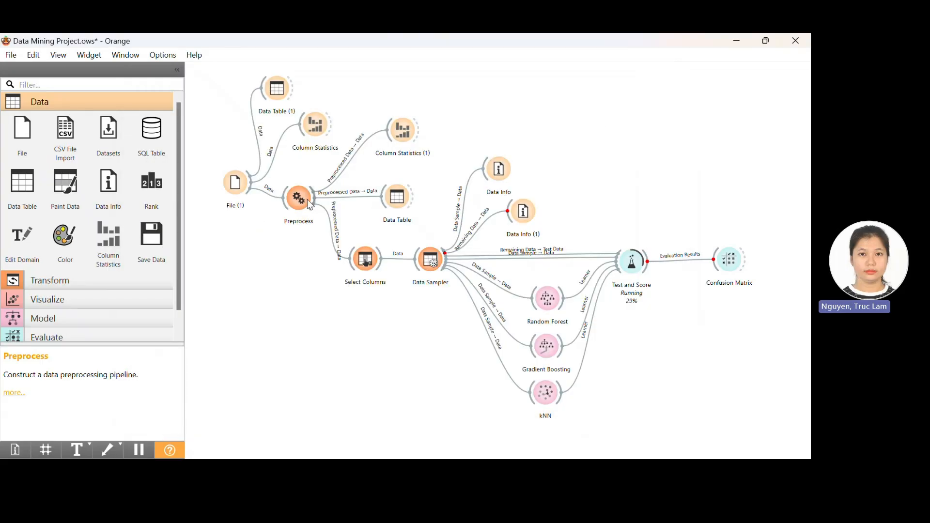
- Check the preprocessed dataset in the Data Table widget linked to Preprocess for missing data
{"action": "left_click", "coordinate": [397, 203]}
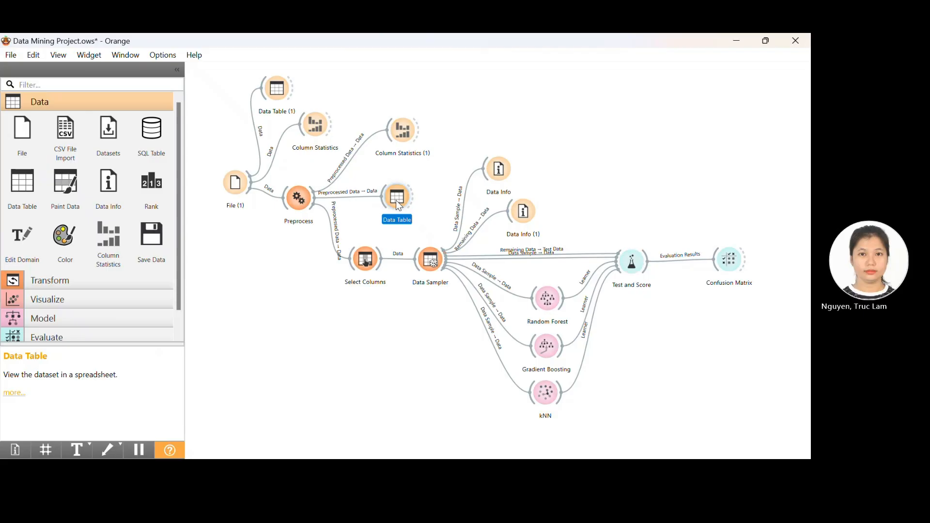
{"action": "double_click", "coordinate": [397, 200]}
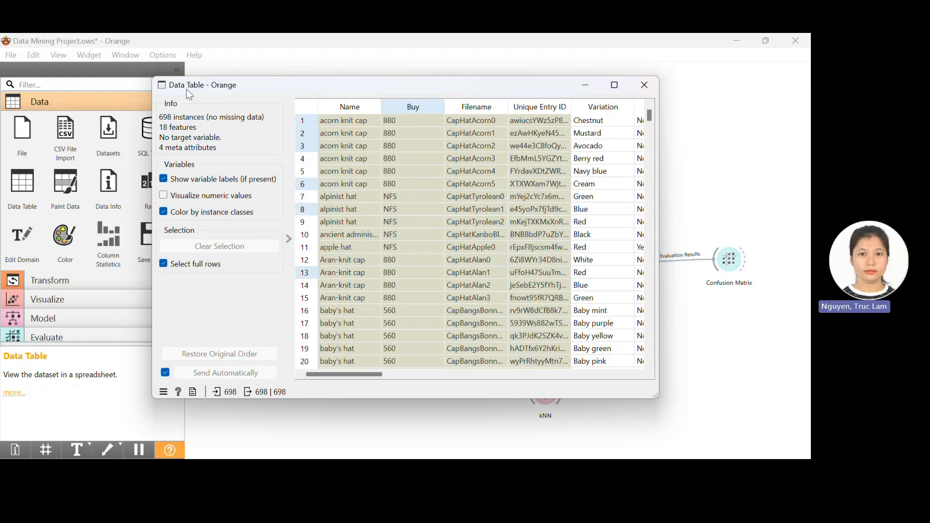
{"action": "left_click", "coordinate": [644, 85]}
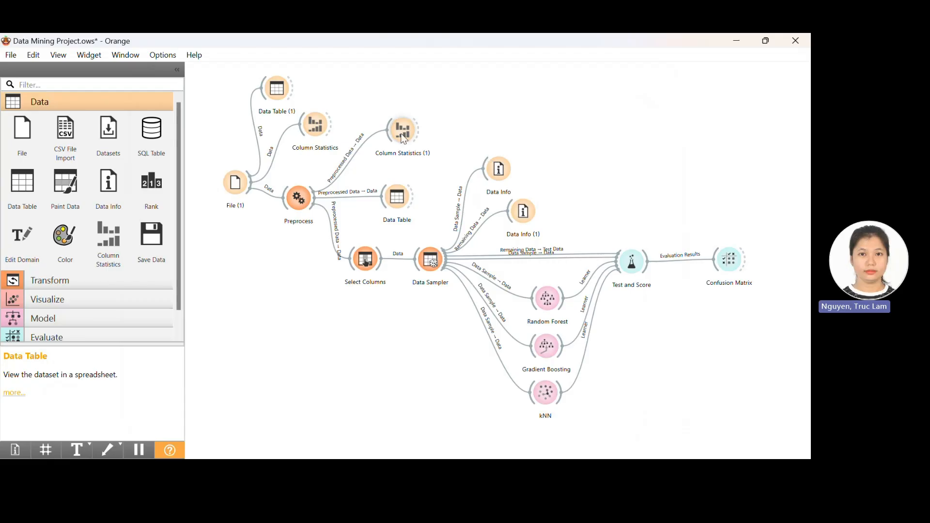
- Sort the Column Statistics of the preprocessed data by Missing, and review the discretization and imputation settings in the Preprocess widget
{"action": "double_click", "coordinate": [405, 139]}
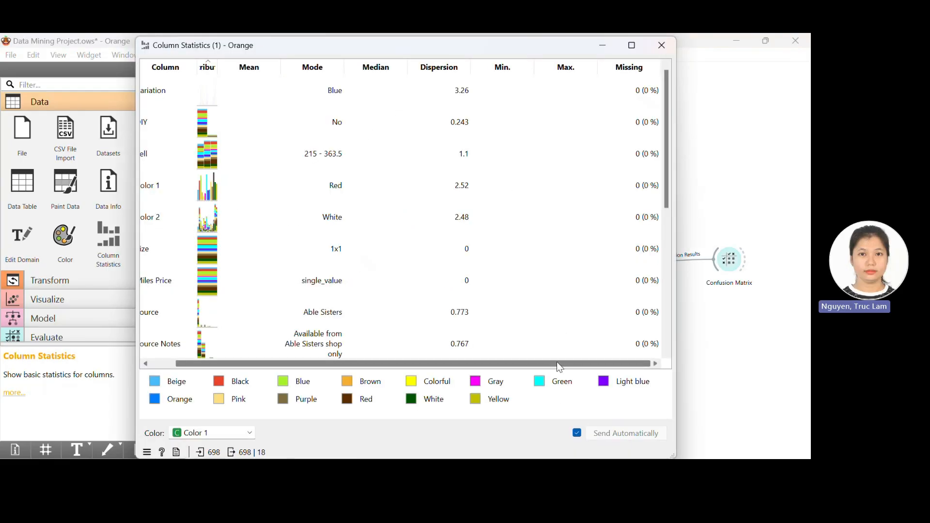
{"action": "left_click", "coordinate": [641, 72]}
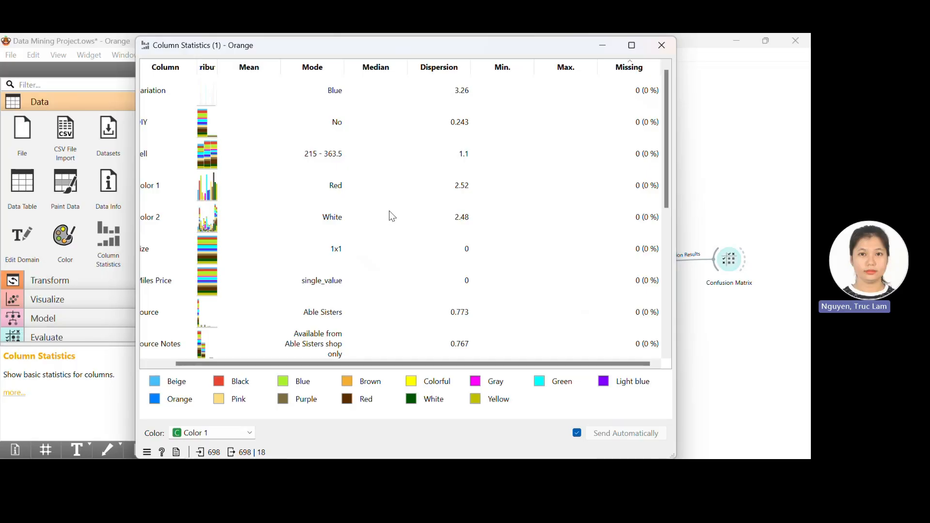
{"action": "left_click", "coordinate": [661, 45]}
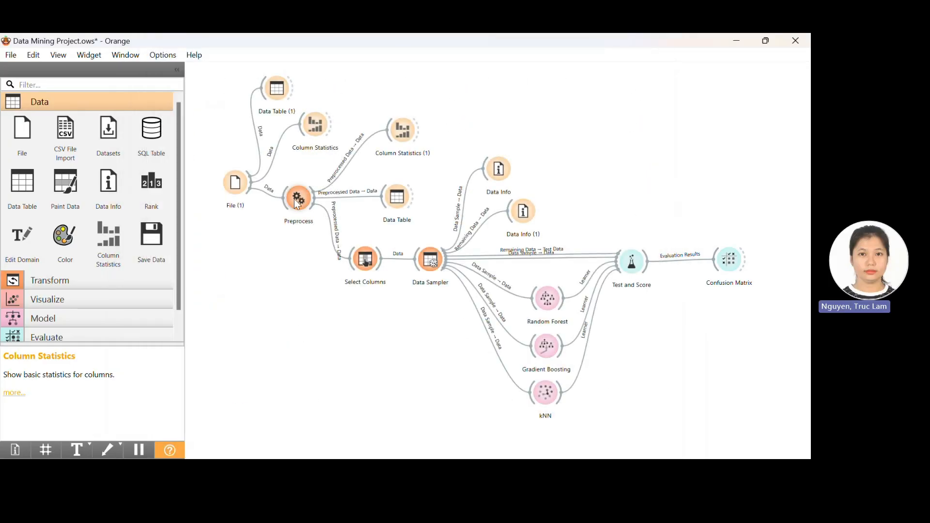
{"action": "double_click", "coordinate": [298, 199]}
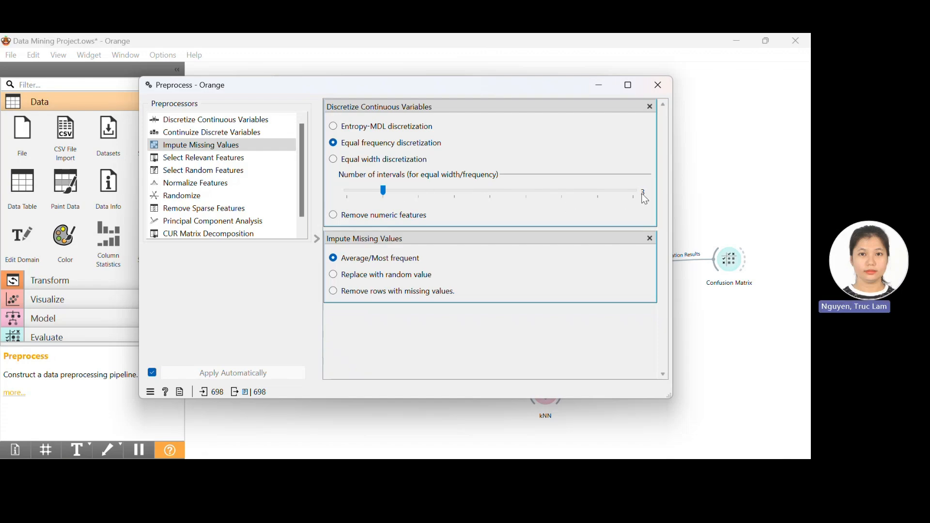
{"action": "left_click", "coordinate": [659, 88]}
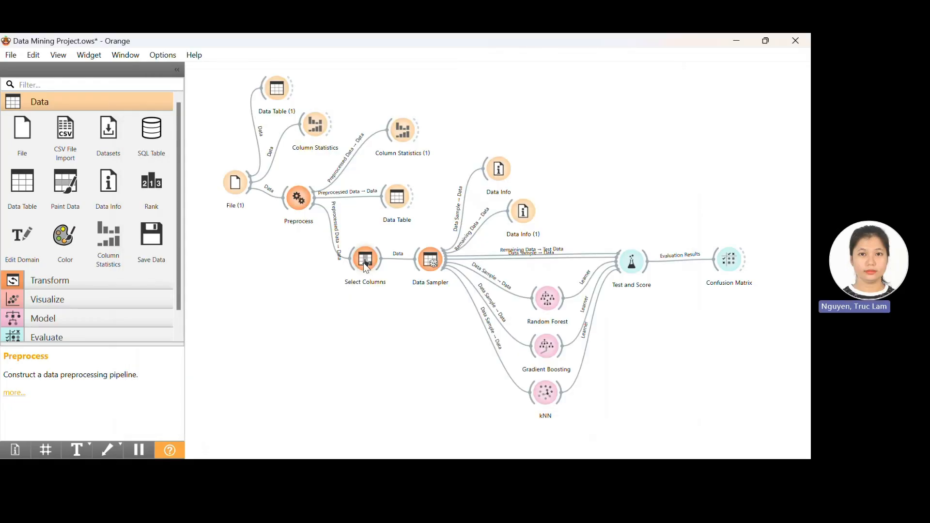
- Try moving the Sell column from Target to Ignored and into Features in the Select Columns widget
{"action": "double_click", "coordinate": [365, 263]}
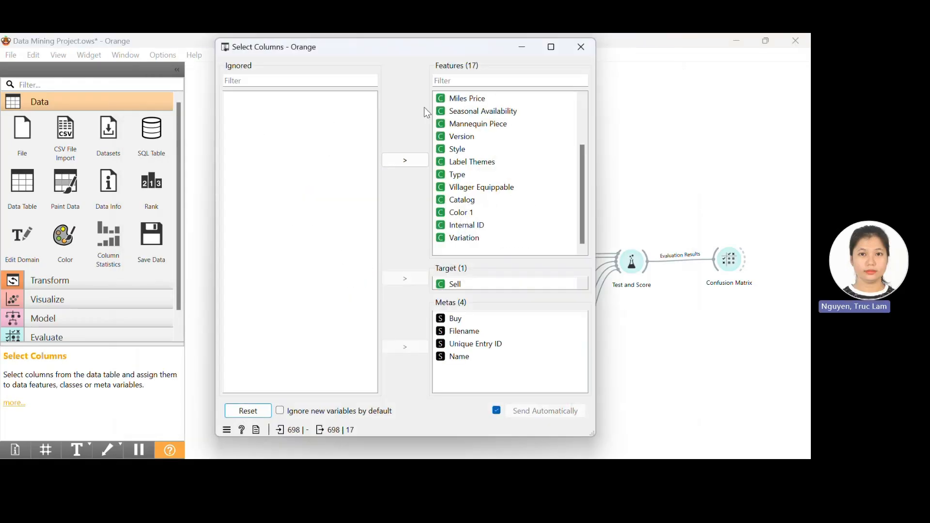
{"action": "left_click", "coordinate": [455, 284]}
{"action": "left_click", "coordinate": [423, 280]}
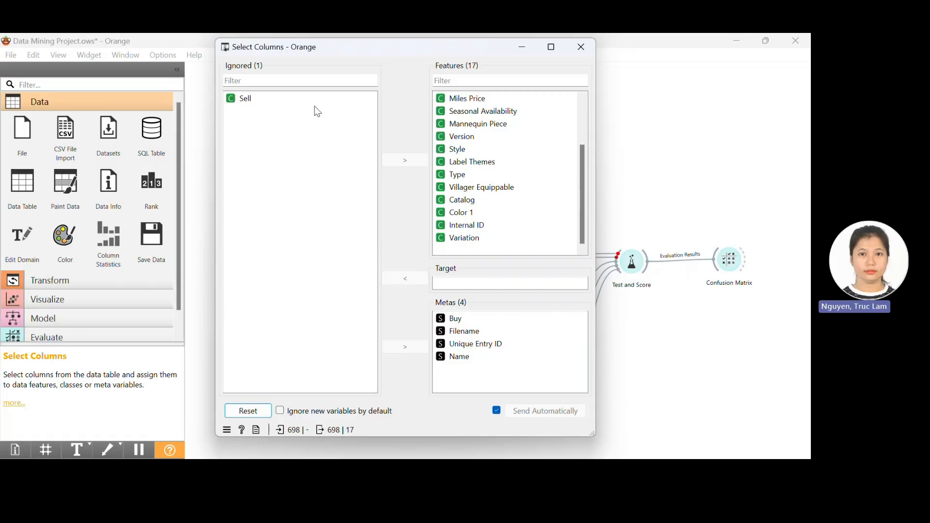
{"action": "left_click", "coordinate": [310, 99]}
{"action": "left_click", "coordinate": [404, 161]}
{"action": "scroll", "coordinate": [584, 233], "scroll_direction": "down", "scroll_amount": 1}
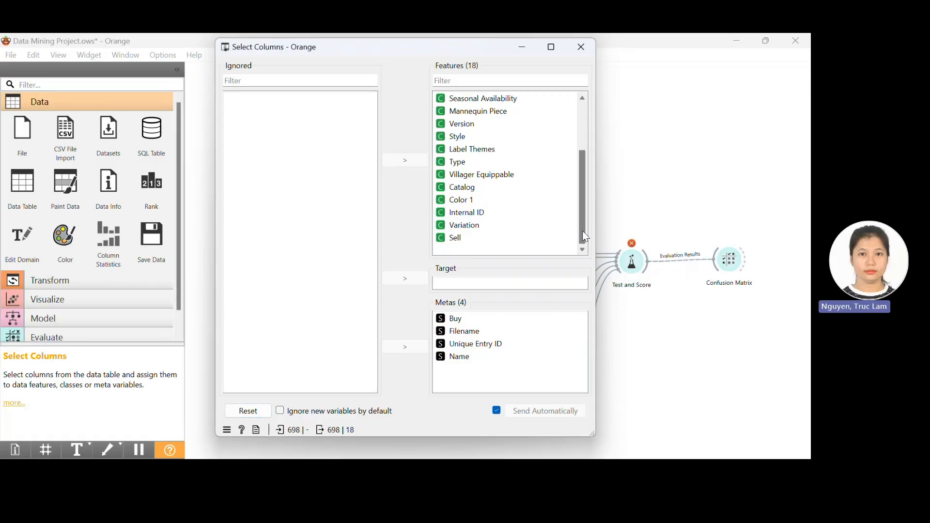
- Return the Sell column from Features to Target by way of the Ignored list
{"action": "left_click", "coordinate": [485, 238]}
{"action": "left_click", "coordinate": [405, 161]}
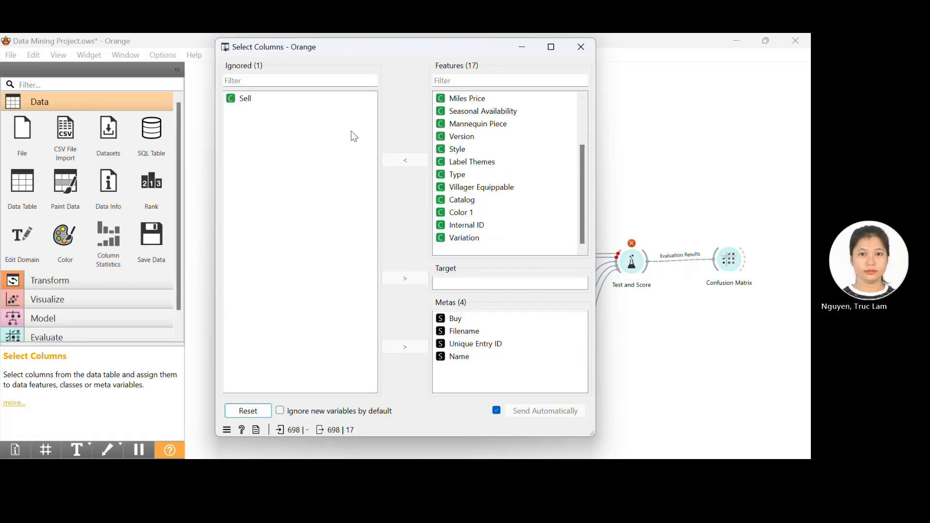
{"action": "left_click", "coordinate": [290, 99]}
{"action": "left_click", "coordinate": [396, 280]}
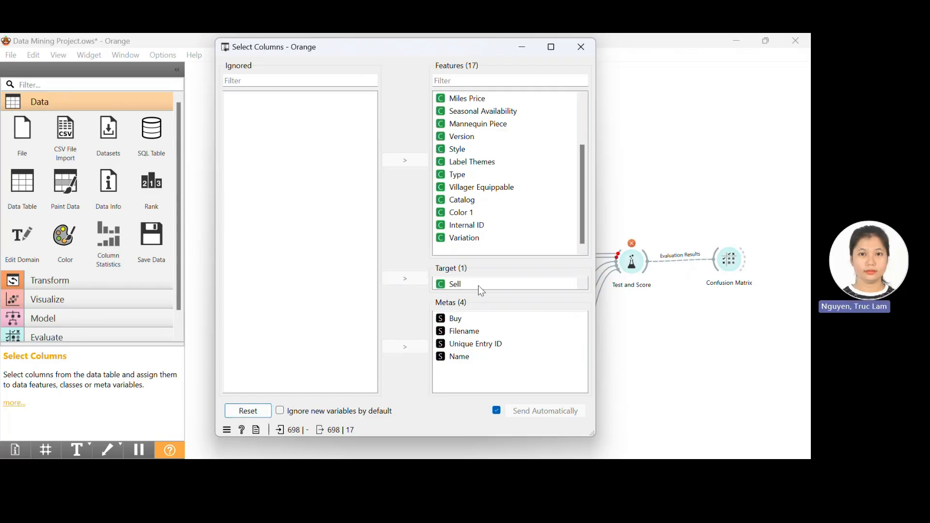
- Review the Features, Target and Metas lists of the Select Columns widget and close it
{"action": "left_click_drag", "start_coordinate": [580, 193], "coordinate": [577, 140]}
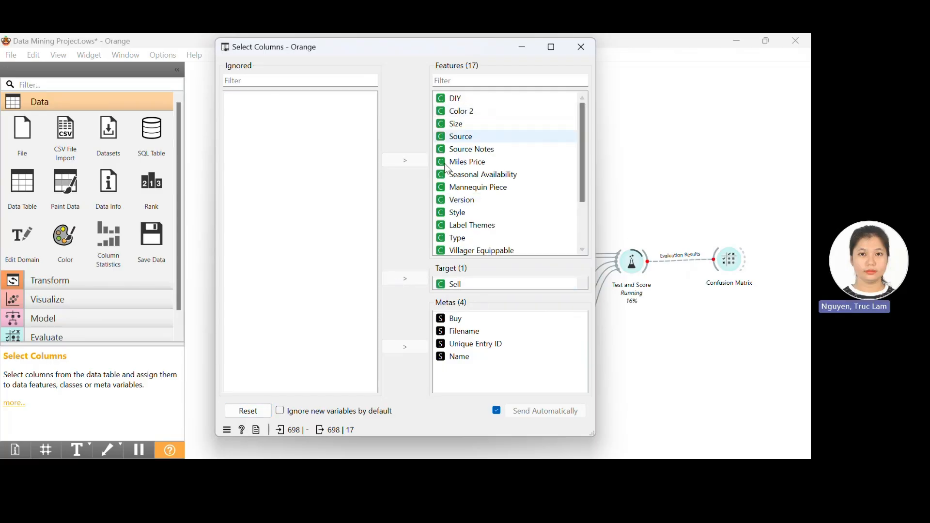
{"action": "scroll", "coordinate": [583, 155], "scroll_direction": "down", "scroll_amount": 1}
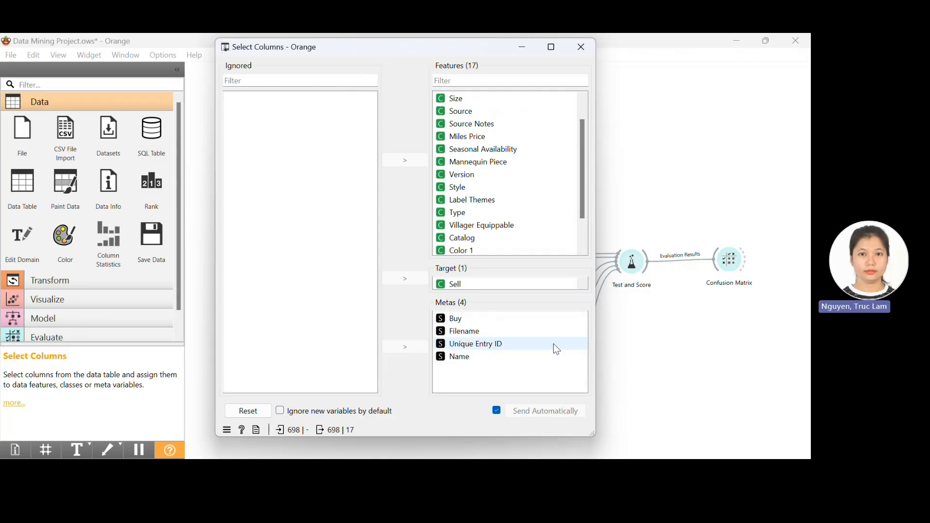
{"action": "left_click", "coordinate": [575, 57]}
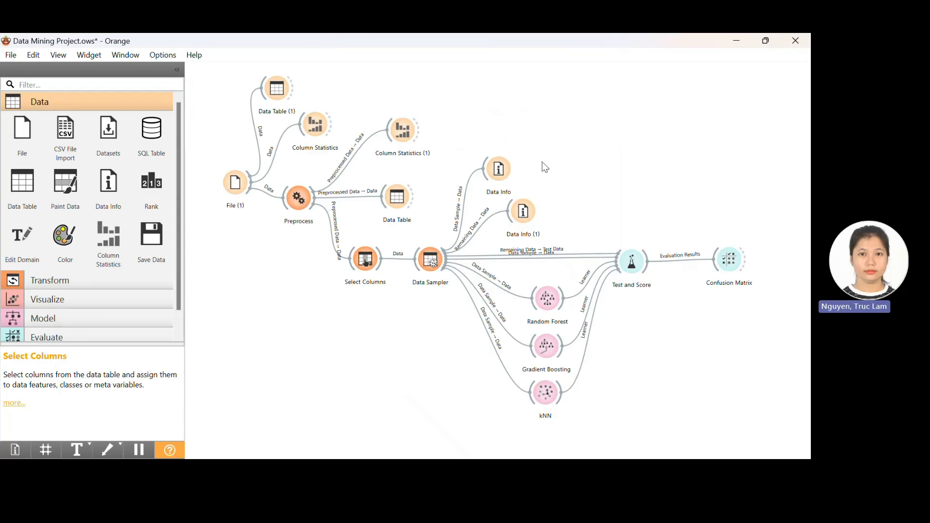
- Look up the Data Sampler widget on the canvas and among the Transform widgets
{"action": "mouse_move", "coordinate": [432, 271]}
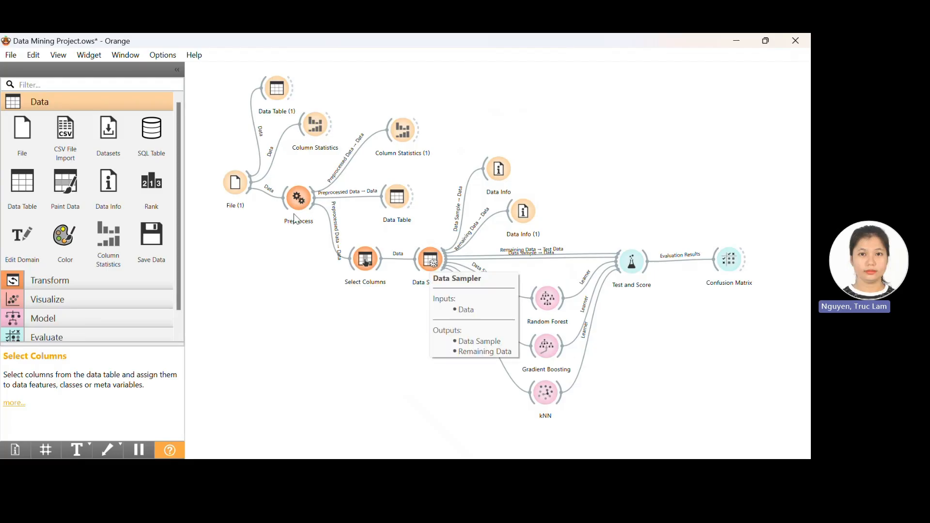
{"action": "left_click", "coordinate": [92, 101]}
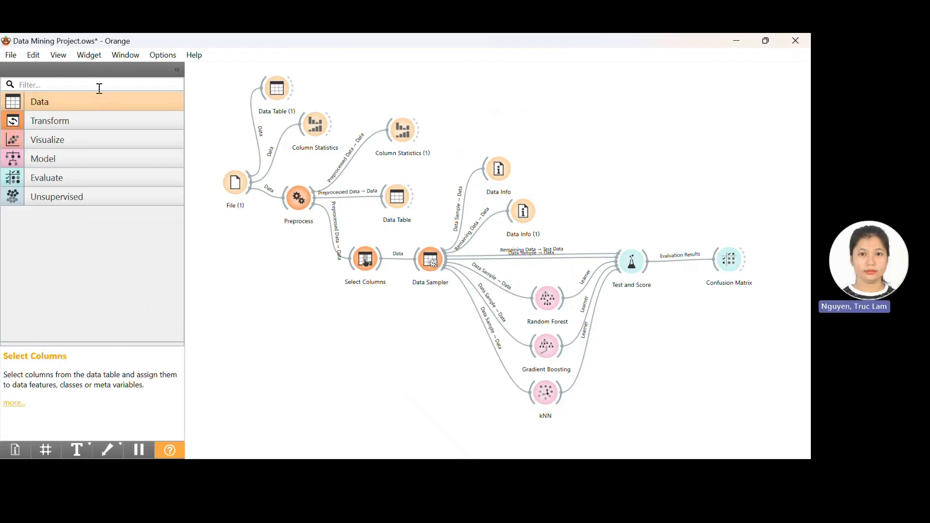
{"action": "left_click", "coordinate": [29, 117]}
{"action": "scroll", "coordinate": [172, 182], "scroll_direction": "down", "scroll_amount": 4}
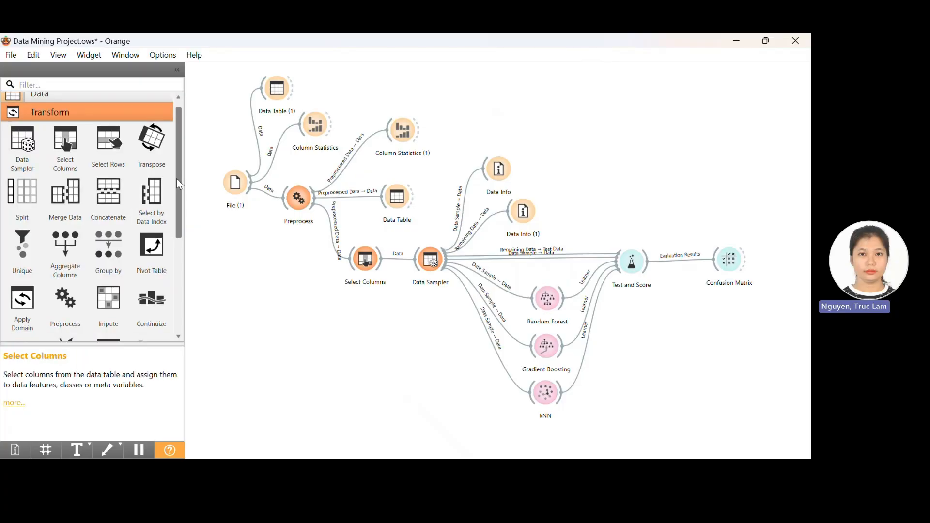
{"action": "scroll", "coordinate": [170, 212], "scroll_direction": "up", "scroll_amount": 3}
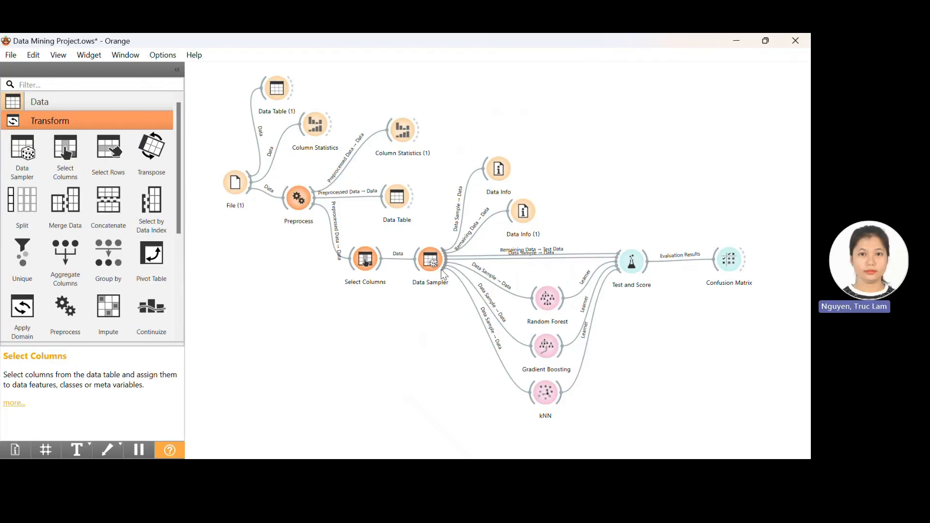
- Browse the widgets that can be linked to the Data Sampler's output without adding one
{"action": "left_click_drag", "start_coordinate": [443, 259], "coordinate": [420, 339]}
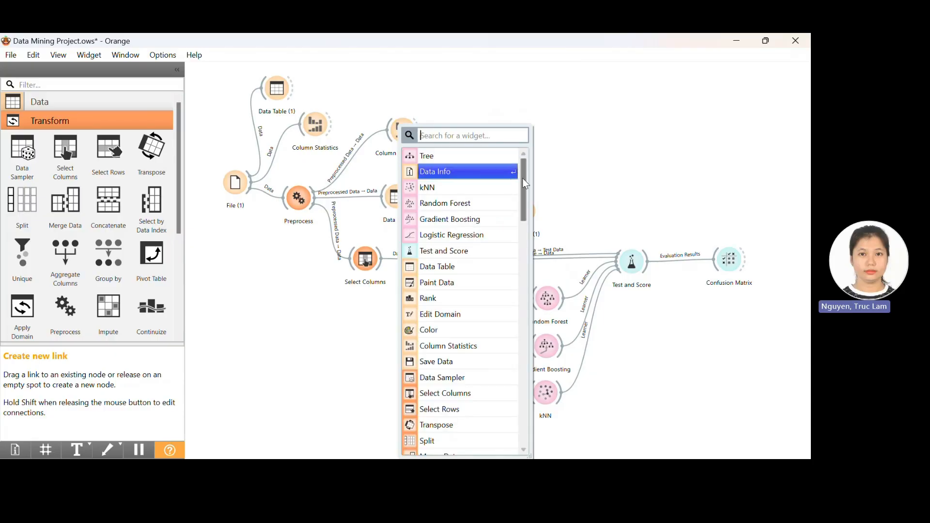
{"action": "left_click_drag", "start_coordinate": [525, 213], "coordinate": [512, 183]}
{"action": "left_click", "coordinate": [568, 155]}
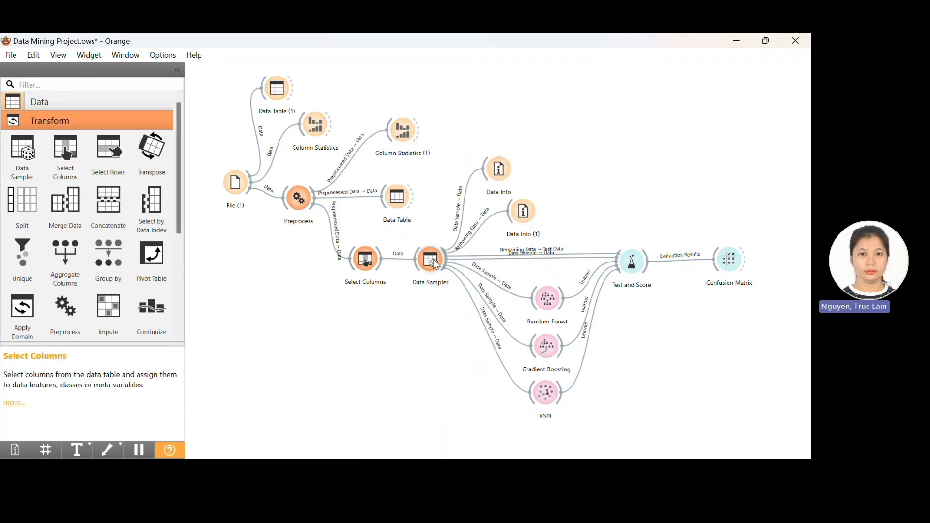
{"action": "left_click", "coordinate": [68, 121]}
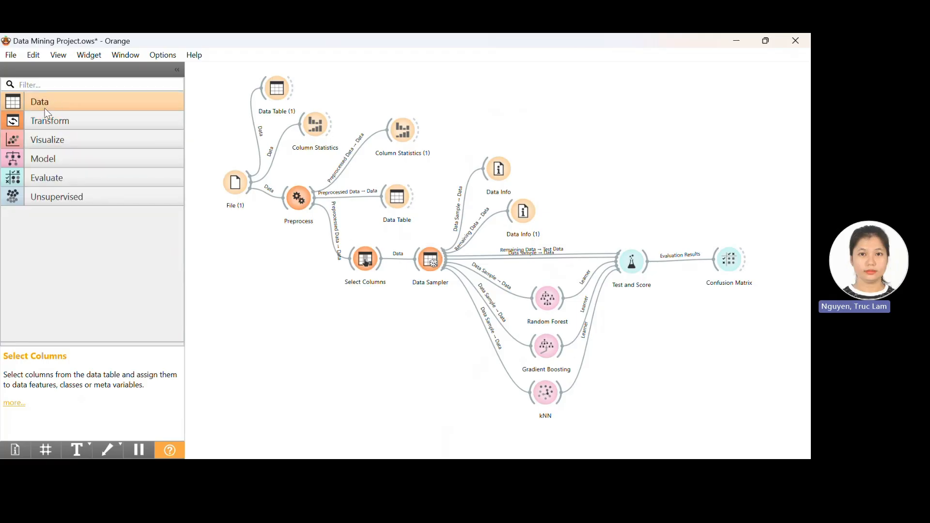
{"action": "left_click", "coordinate": [40, 118]}
{"action": "left_click", "coordinate": [58, 127]}
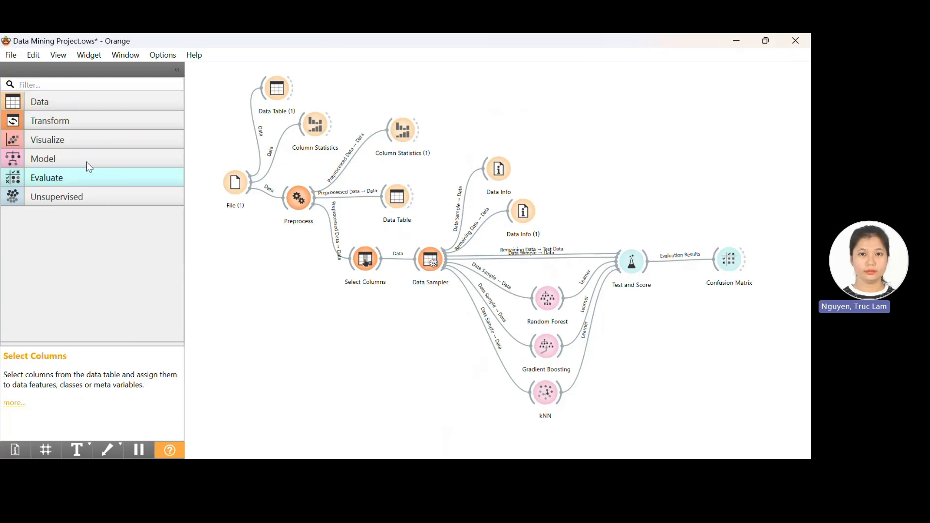
- Review the sampling type and options of the Data Sampler widget and close it
{"action": "double_click", "coordinate": [430, 265]}
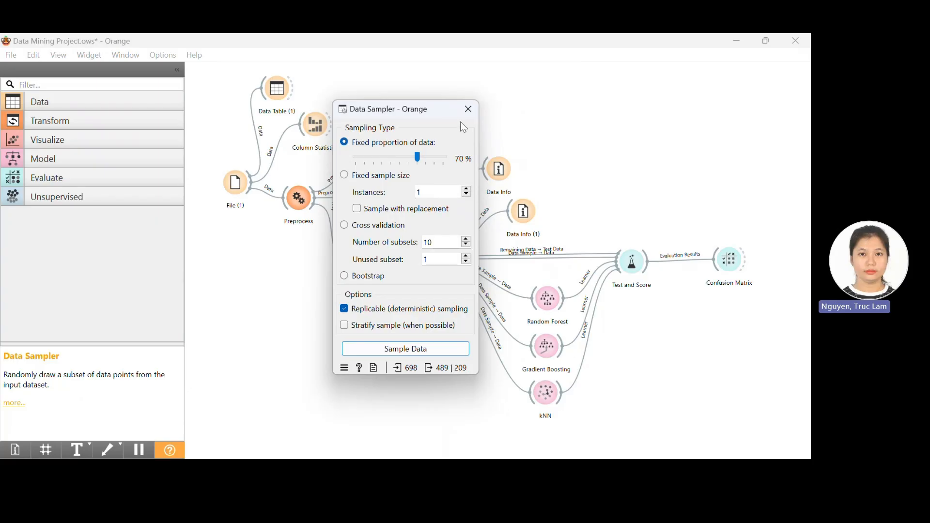
{"action": "left_click", "coordinate": [468, 109]}
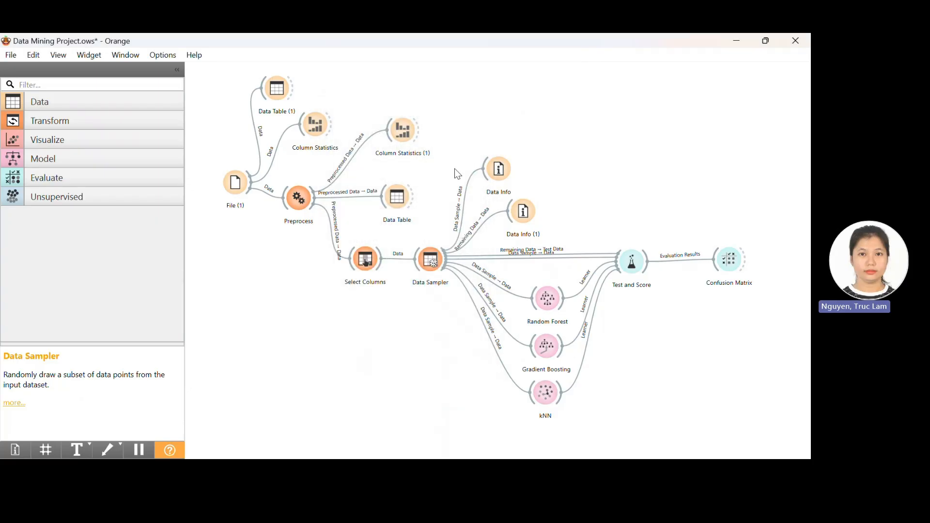
- Inspect which Data Sampler outputs feed the Data Info and Data Info (1) widgets in their link settings
{"action": "mouse_move", "coordinate": [496, 174]}
{"action": "left_mouse_down"}
{"action": "mouse_move", "coordinate": [504, 170]}
{"action": "mouse_move", "coordinate": [496, 173]}
{"action": "left_mouse_up"}
{"action": "left_click_drag", "start_coordinate": [521, 218], "coordinate": [522, 216]}
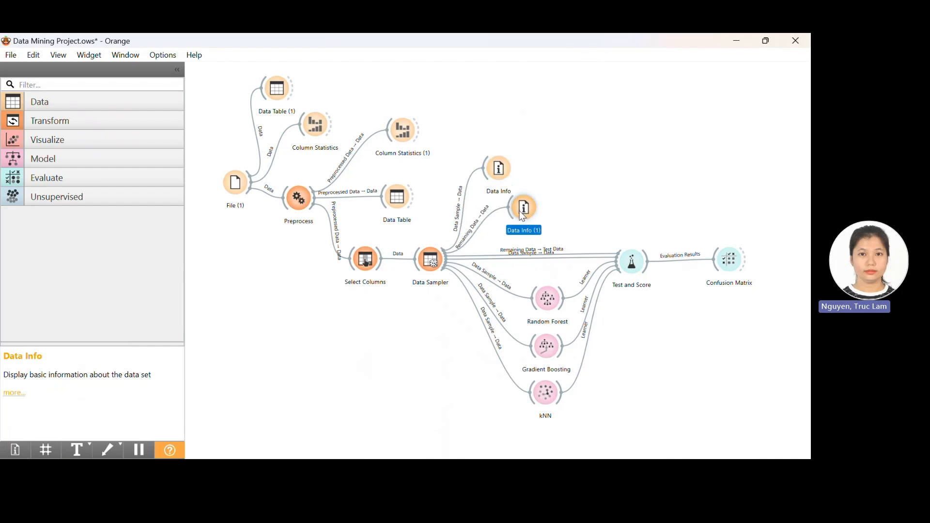
{"action": "double_click", "coordinate": [466, 201]}
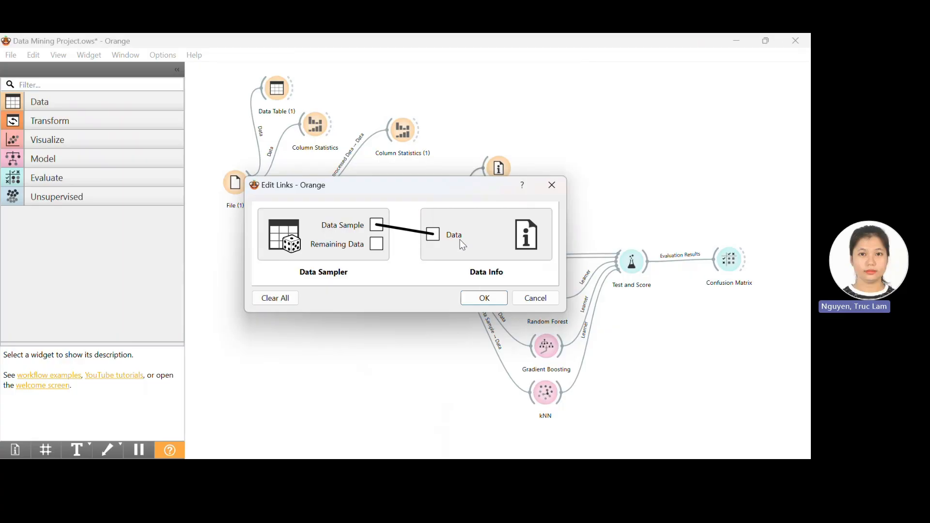
{"action": "left_click", "coordinate": [484, 297]}
{"action": "left_click_drag", "start_coordinate": [448, 256], "coordinate": [501, 204]}
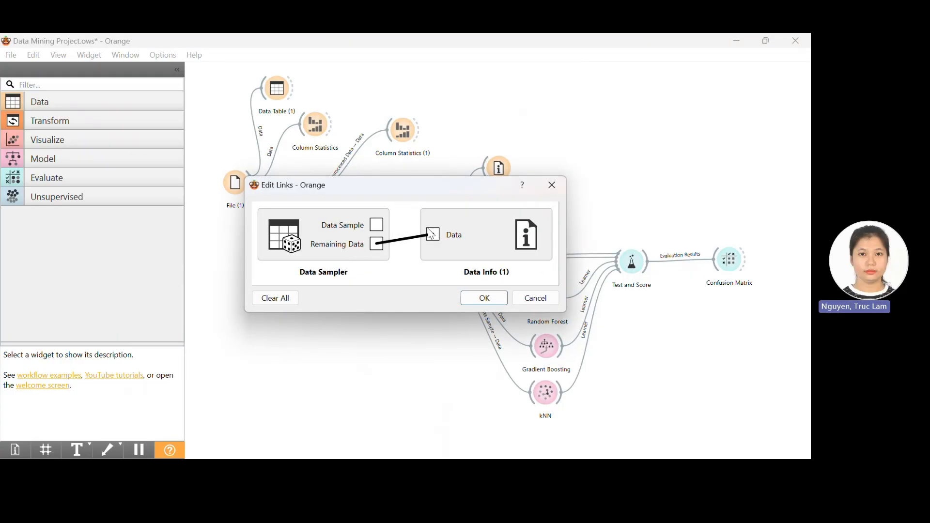
{"action": "left_click", "coordinate": [487, 298]}
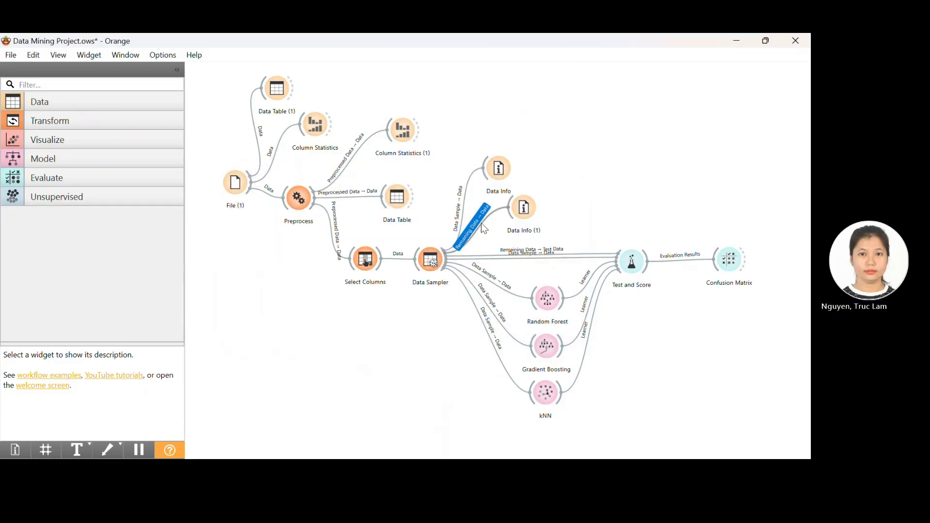
{"action": "double_click", "coordinate": [484, 228]}
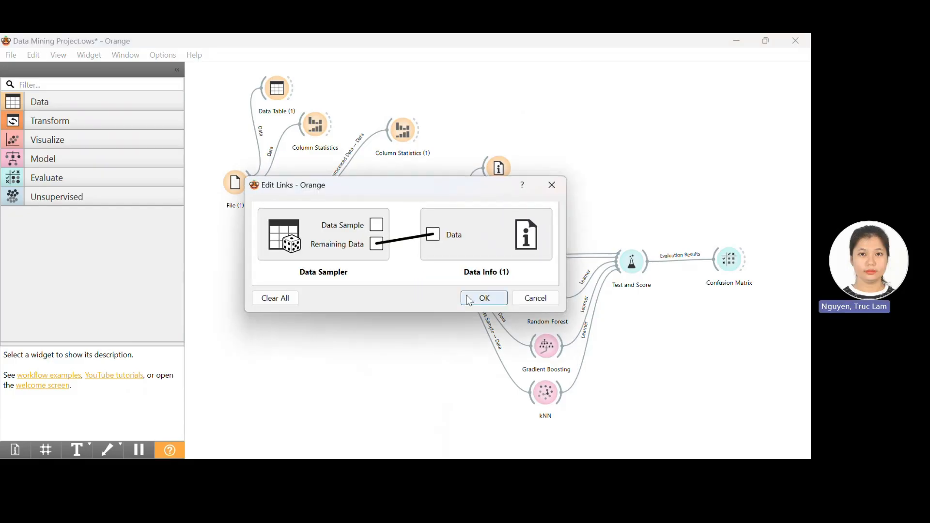
{"action": "left_click", "coordinate": [484, 298]}
{"action": "double_click", "coordinate": [460, 200]}
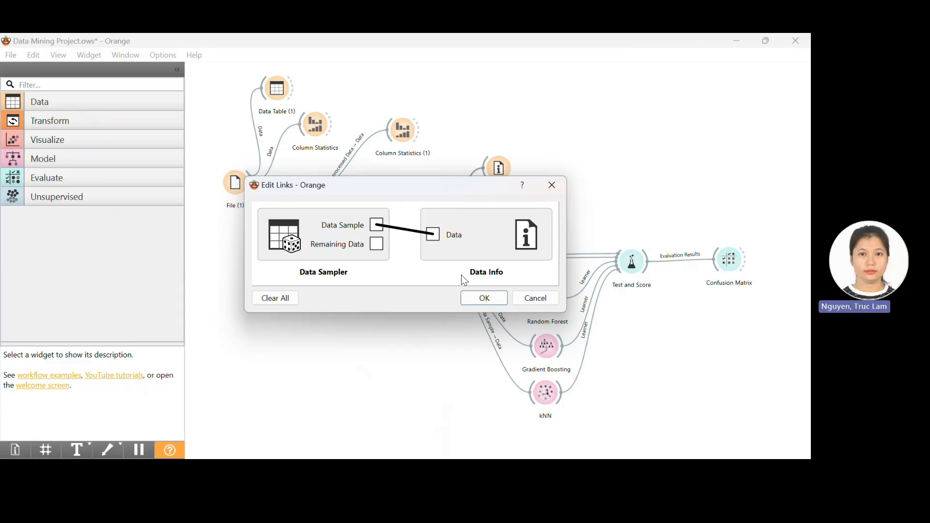
{"action": "left_click", "coordinate": [482, 297]}
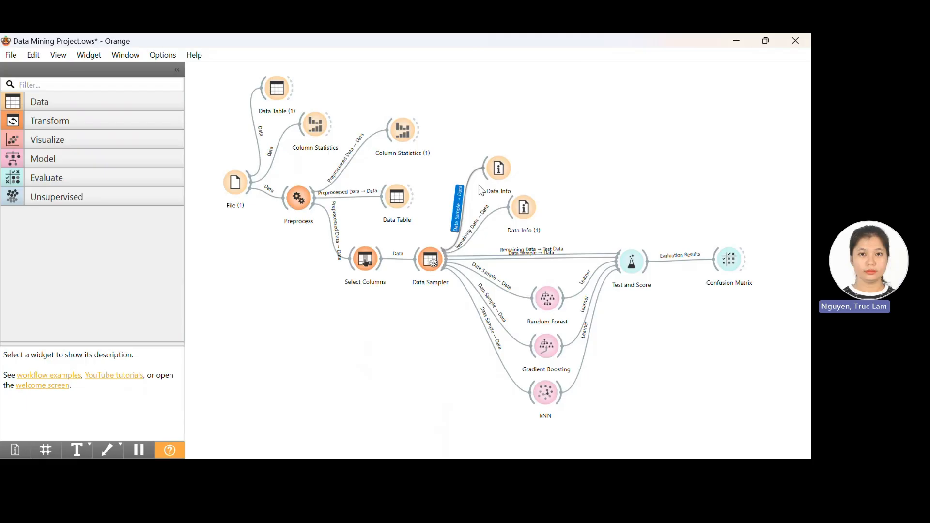
- Sample the data in the Data Sampler widget with a fixed proportion of 70 %
{"action": "double_click", "coordinate": [430, 260]}
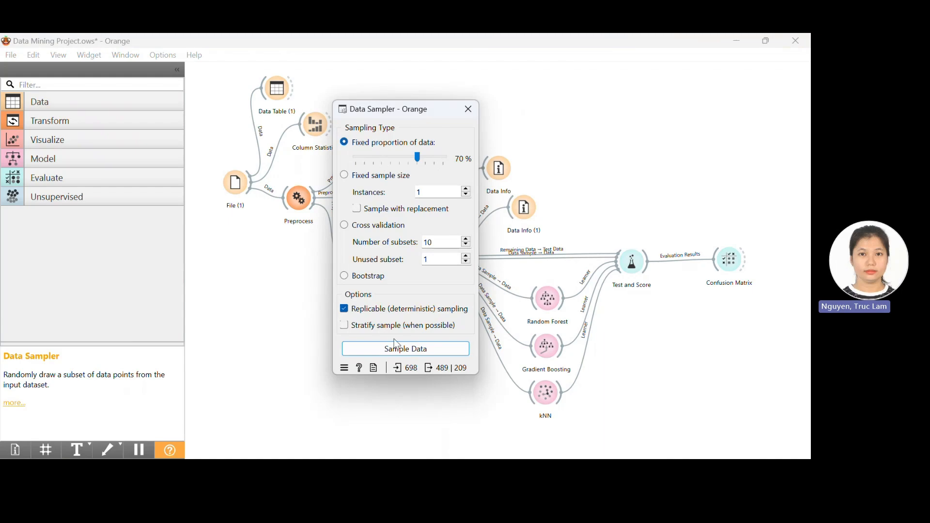
{"action": "left_click", "coordinate": [413, 353]}
{"action": "left_click", "coordinate": [468, 110]}
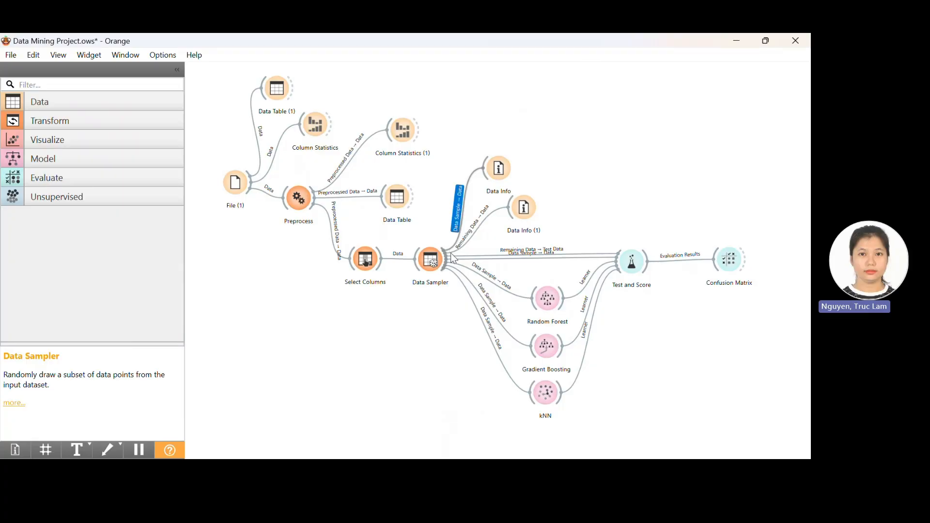
- Review the model settings of the Random Forest, kNN and Gradient Boosting widgets
{"action": "double_click", "coordinate": [548, 302]}
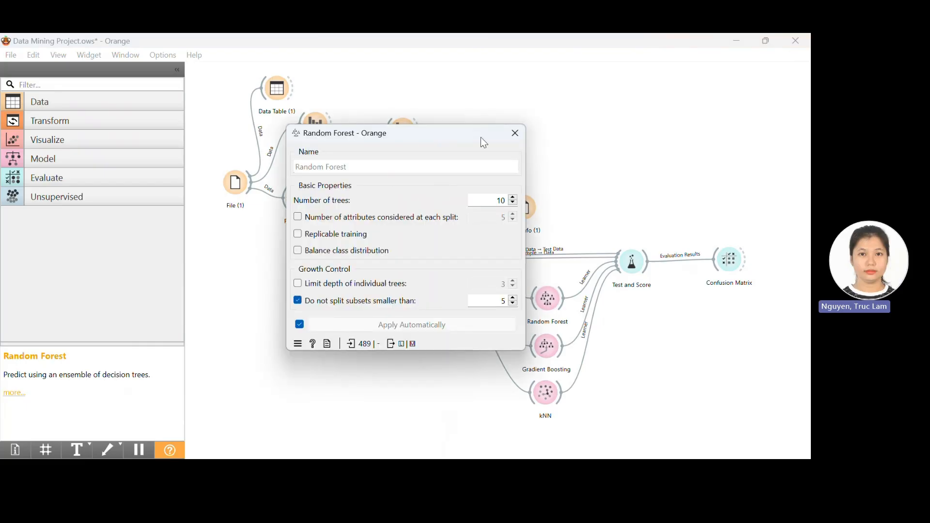
{"action": "left_click", "coordinate": [515, 132]}
{"action": "double_click", "coordinate": [543, 396]}
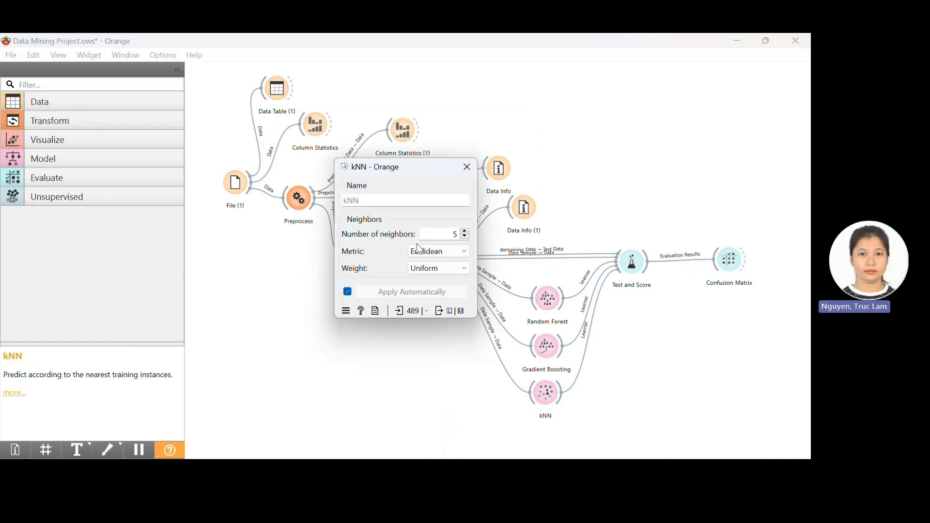
{"action": "left_click", "coordinate": [467, 167]}
{"action": "double_click", "coordinate": [543, 352]}
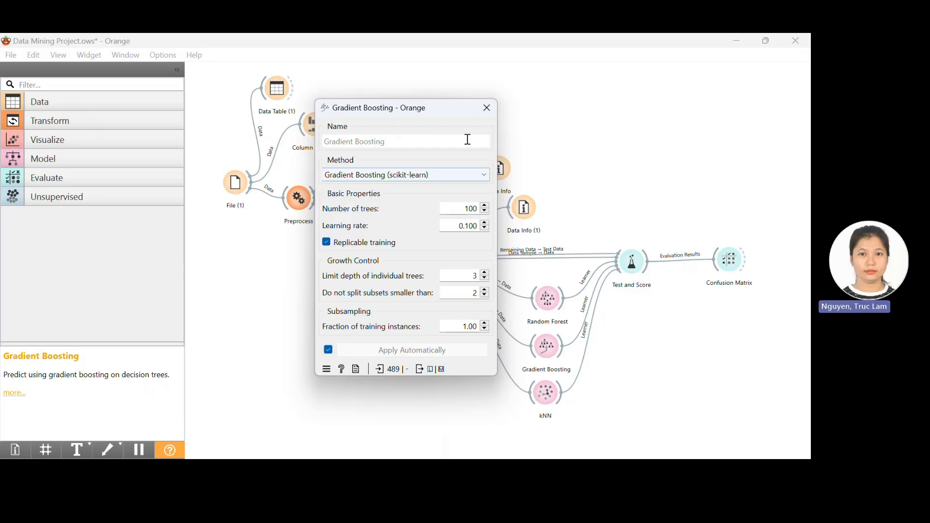
- Close the Gradient Boosting settings and review the cross-validation fold options in the Test and Score widget
{"action": "left_click", "coordinate": [483, 113]}
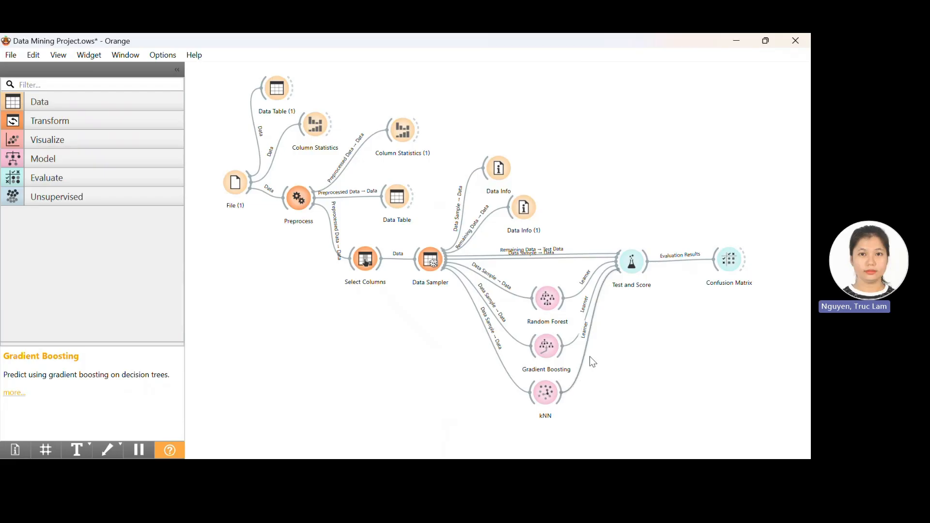
{"action": "left_click", "coordinate": [634, 266]}
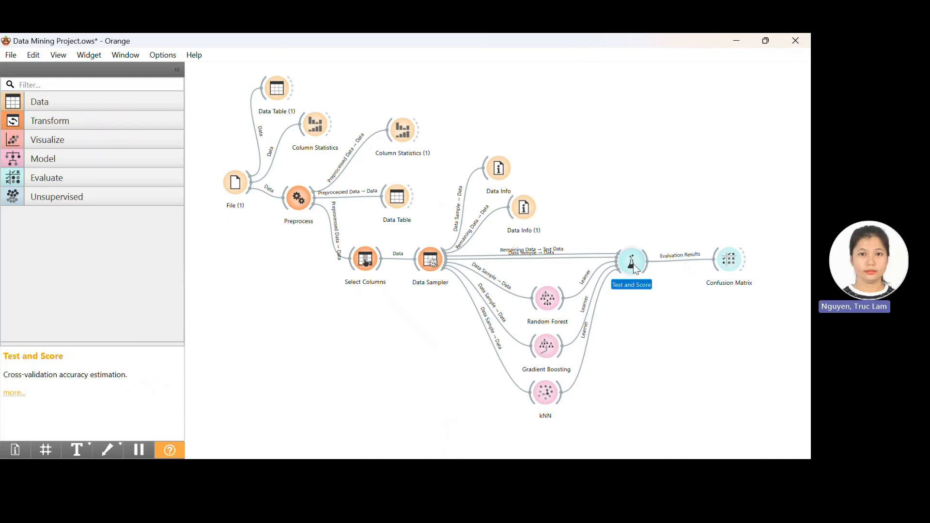
{"action": "left_click", "coordinate": [8, 182]}
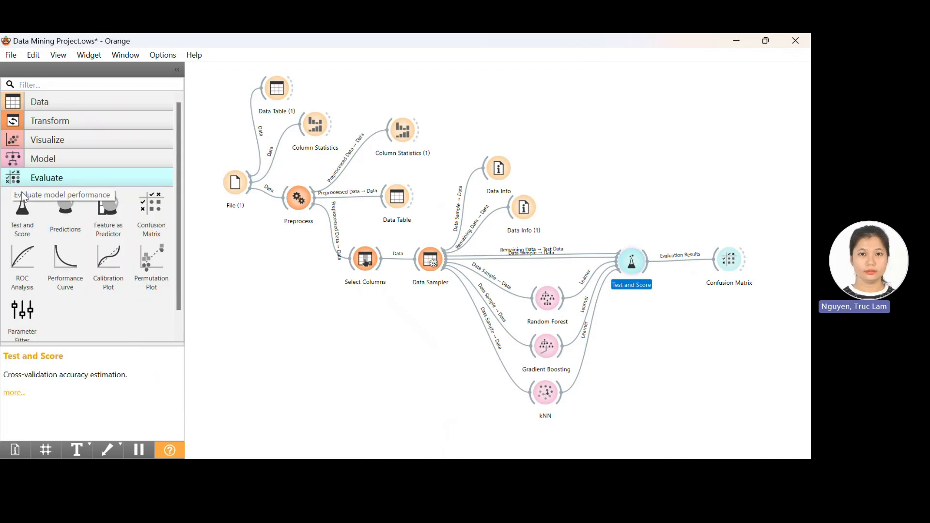
{"action": "double_click", "coordinate": [629, 266]}
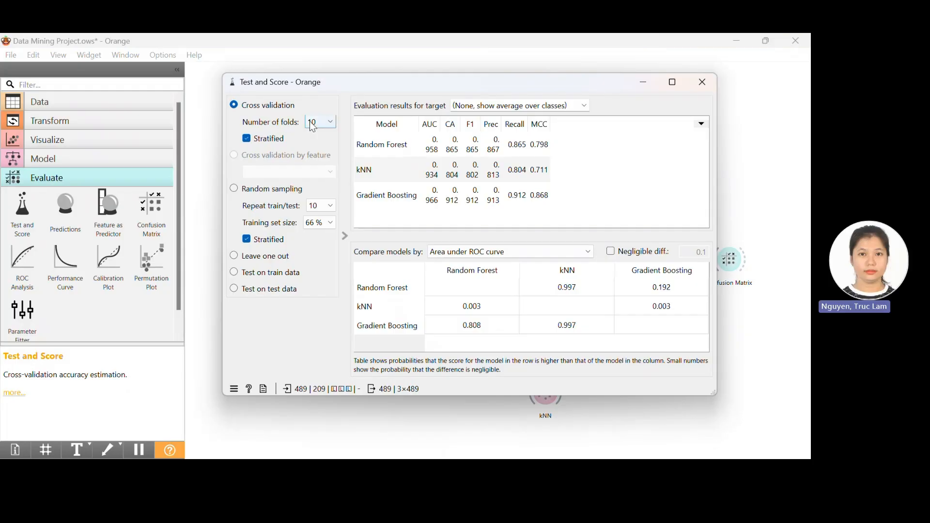
{"action": "left_click", "coordinate": [329, 123]}
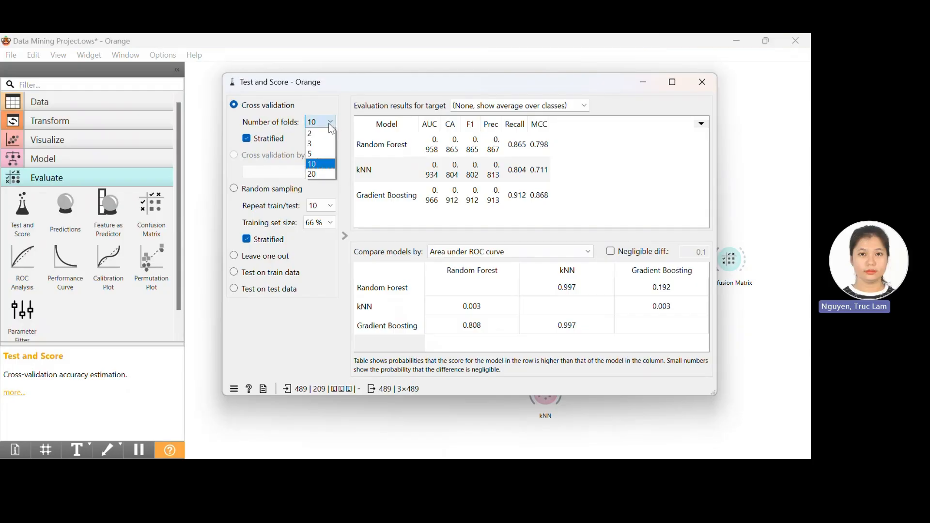
{"action": "left_click", "coordinate": [328, 123]}
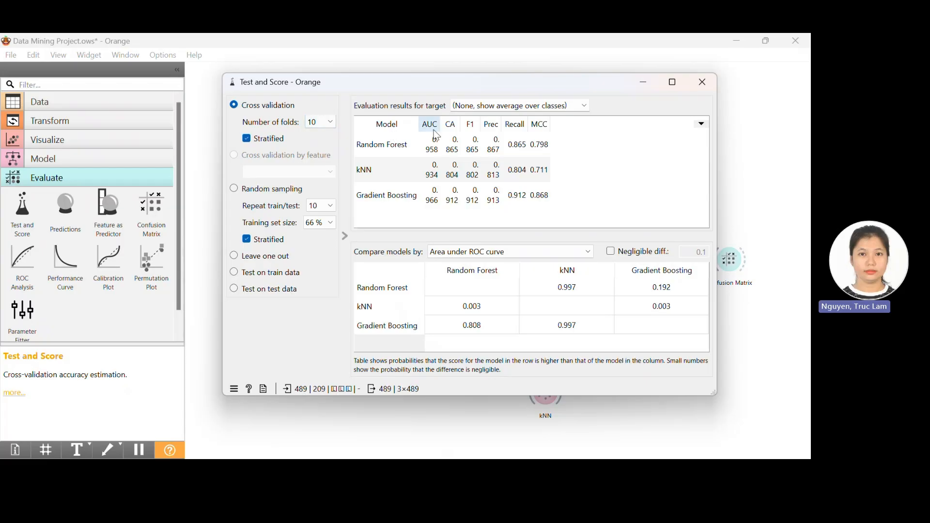
- Widen the score columns of the evaluation results and sort the models by recall in descending order
{"action": "left_click_drag", "start_coordinate": [441, 125], "coordinate": [582, 124]}
{"action": "left_click", "coordinate": [558, 123]}
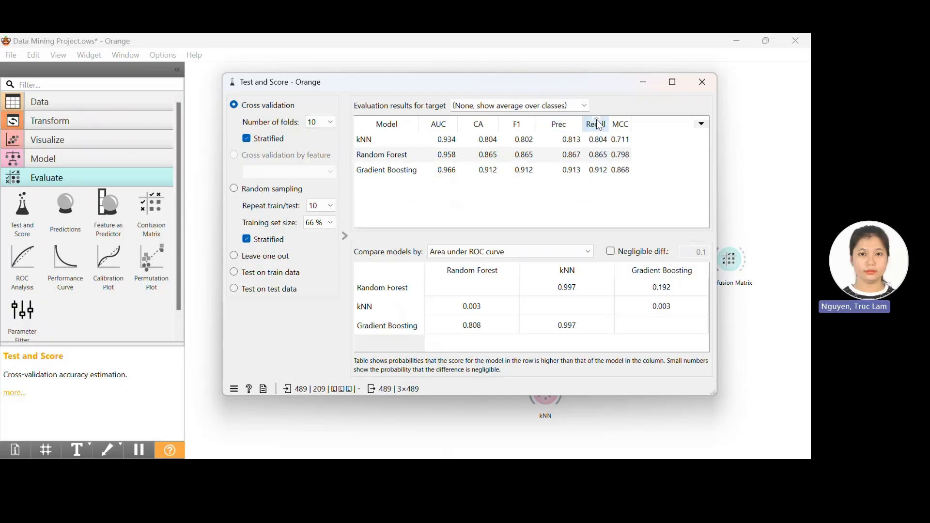
{"action": "left_click", "coordinate": [594, 124]}
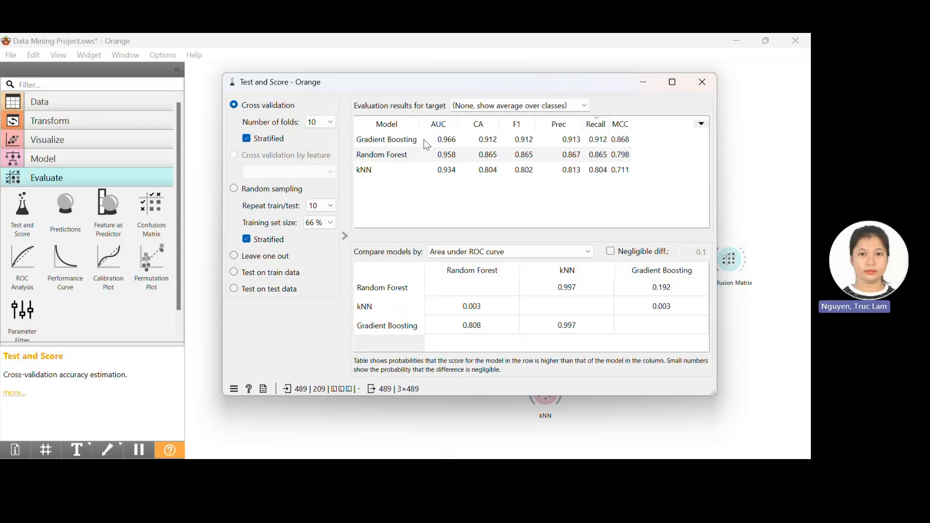
- Examine the Gradient Boosting row across the evaluation scores and close the Test and Score widget
{"action": "left_click", "coordinate": [446, 145]}
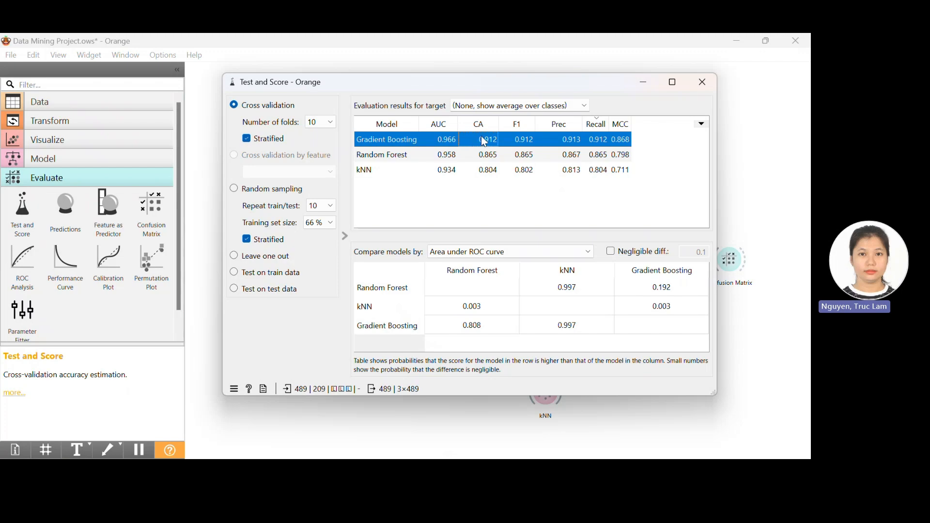
{"action": "left_click", "coordinate": [525, 139]}
{"action": "left_click", "coordinate": [605, 139]}
{"action": "left_click", "coordinate": [710, 88]}
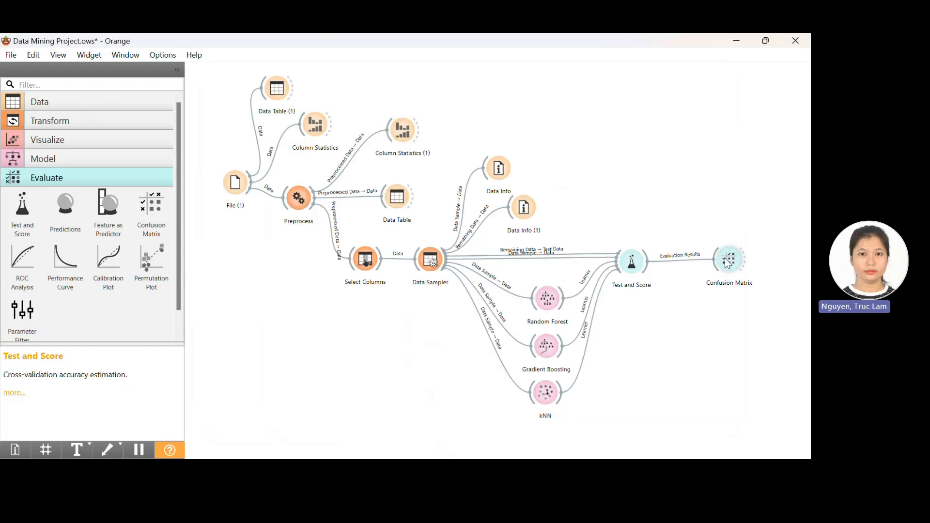
- Inspect the Random Forest confusion matrix by selecting individual cells and the predicted 215 - 363.5 column, and clear the selection
{"action": "left_click", "coordinate": [728, 263]}
{"action": "double_click", "coordinate": [728, 263]}
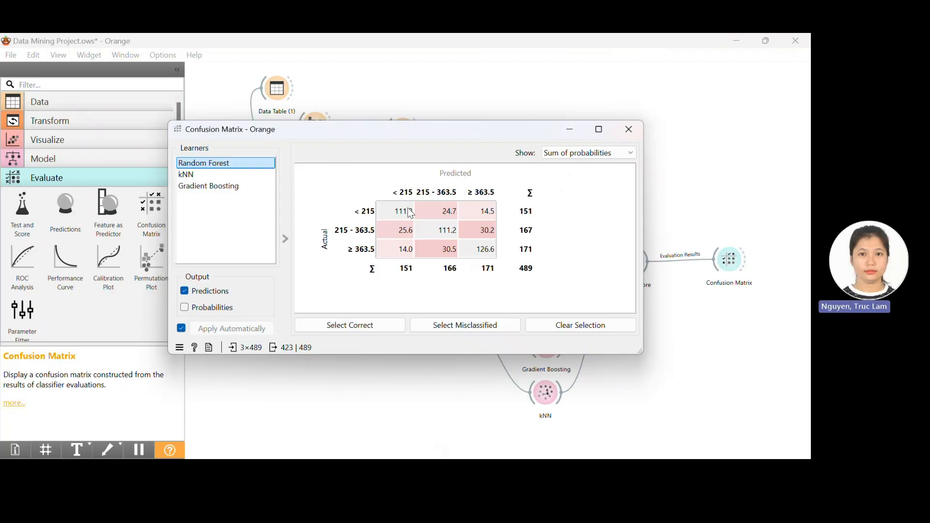
{"action": "left_click_drag", "start_coordinate": [391, 214], "coordinate": [472, 214]}
{"action": "left_click", "coordinate": [410, 231]}
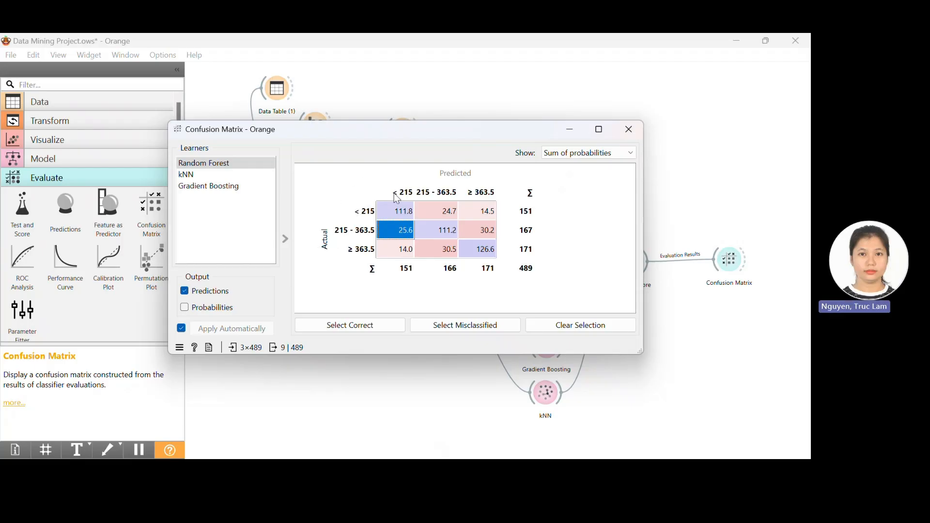
{"action": "left_click", "coordinate": [446, 192]}
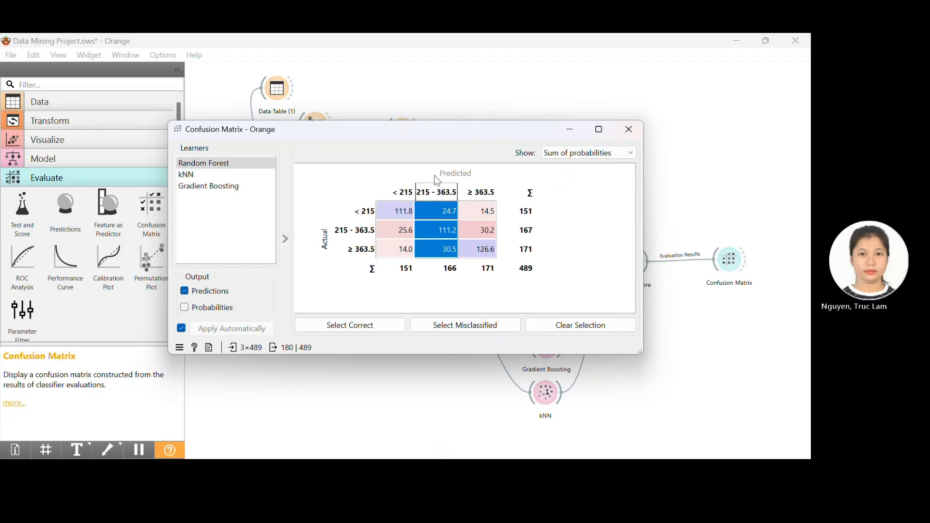
{"action": "left_click", "coordinate": [538, 182]}
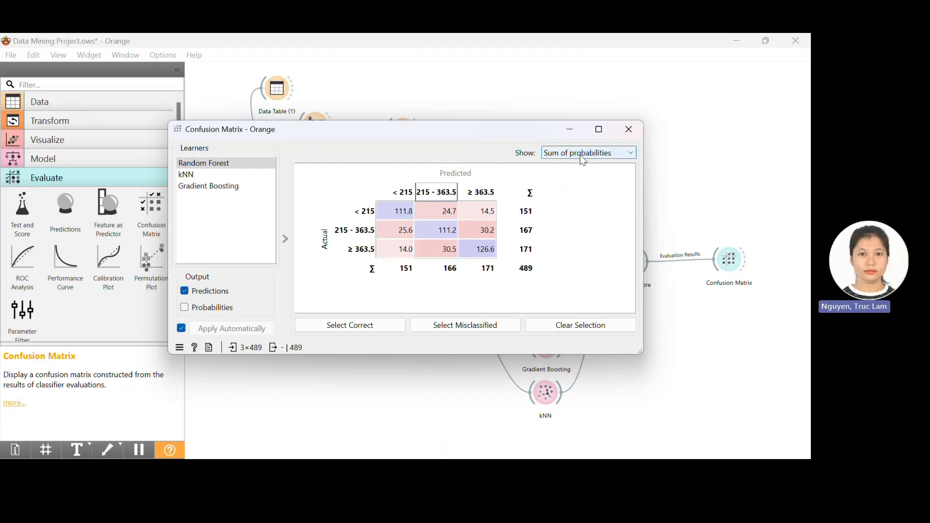
- Compare the Confusion Matrix display modes, set it to show Number of instances, and close the widget
{"action": "left_click", "coordinate": [607, 154]}
{"action": "left_click", "coordinate": [597, 177]}
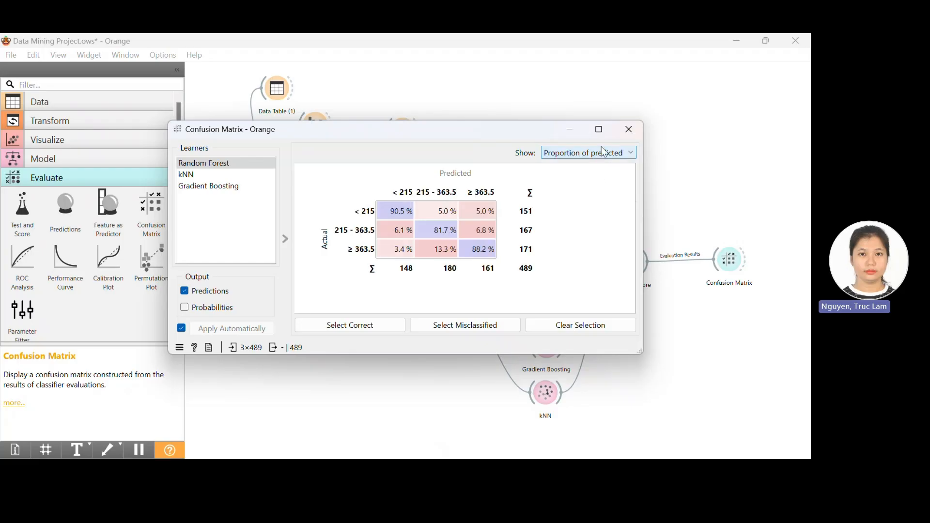
{"action": "left_click", "coordinate": [601, 153]}
{"action": "left_click", "coordinate": [591, 184]}
{"action": "left_click", "coordinate": [581, 195]}
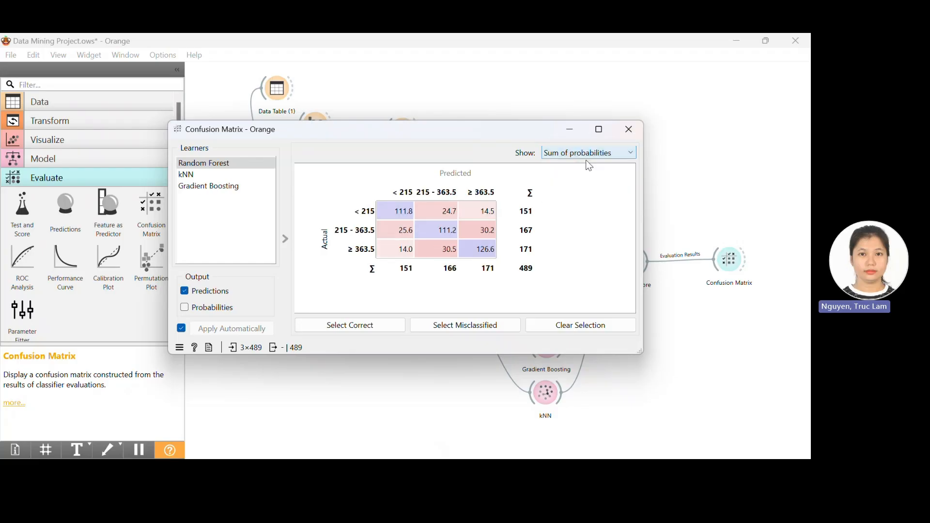
{"action": "left_click", "coordinate": [587, 153]}
{"action": "left_click", "coordinate": [584, 165]}
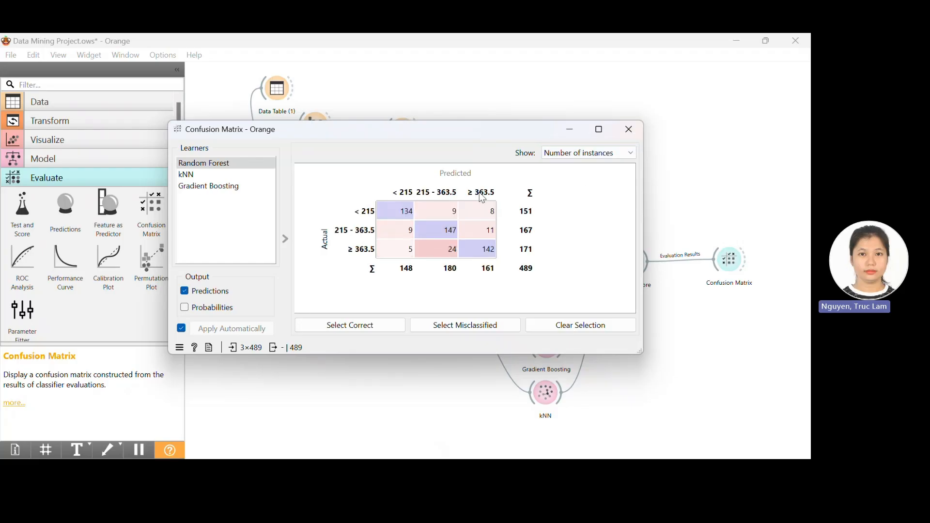
{"action": "left_click", "coordinate": [628, 132]}
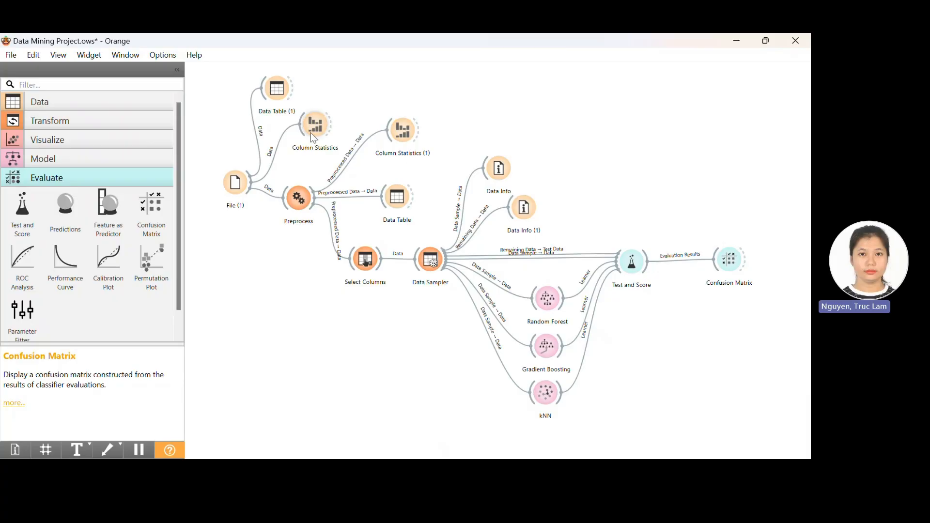
- Revisit the model scores in the Test and Score widget and return to the workflow canvas
{"action": "mouse_move", "coordinate": [309, 133]}
{"action": "left_click", "coordinate": [640, 266]}
{"action": "left_click", "coordinate": [723, 264]}
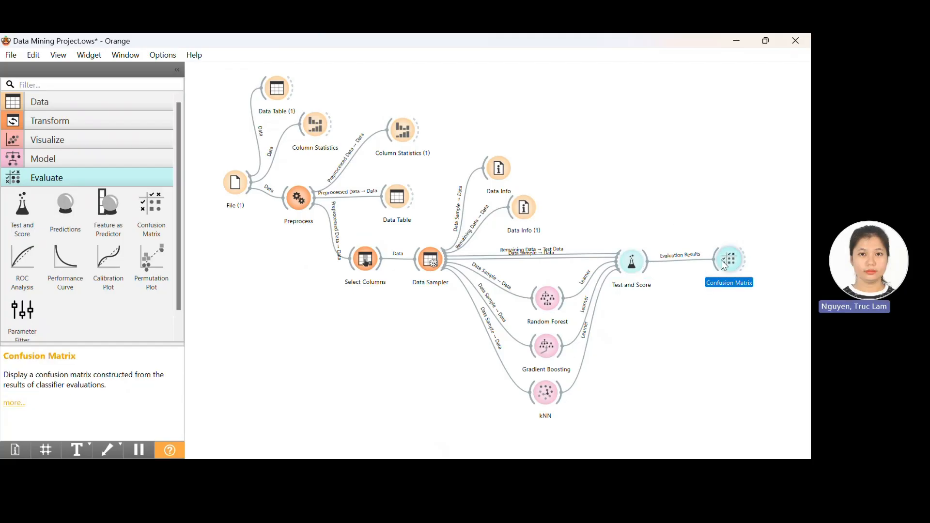
{"action": "double_click", "coordinate": [638, 263]}
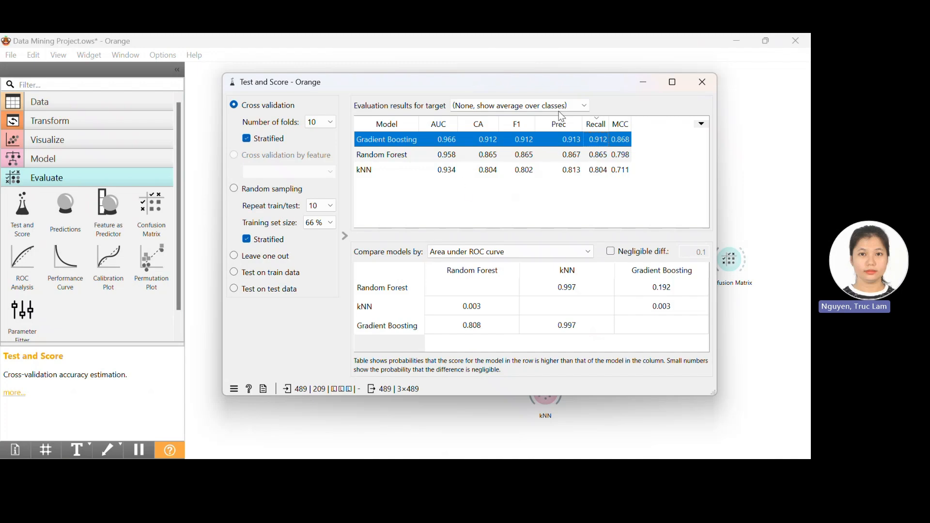
{"action": "left_click", "coordinate": [702, 82]}
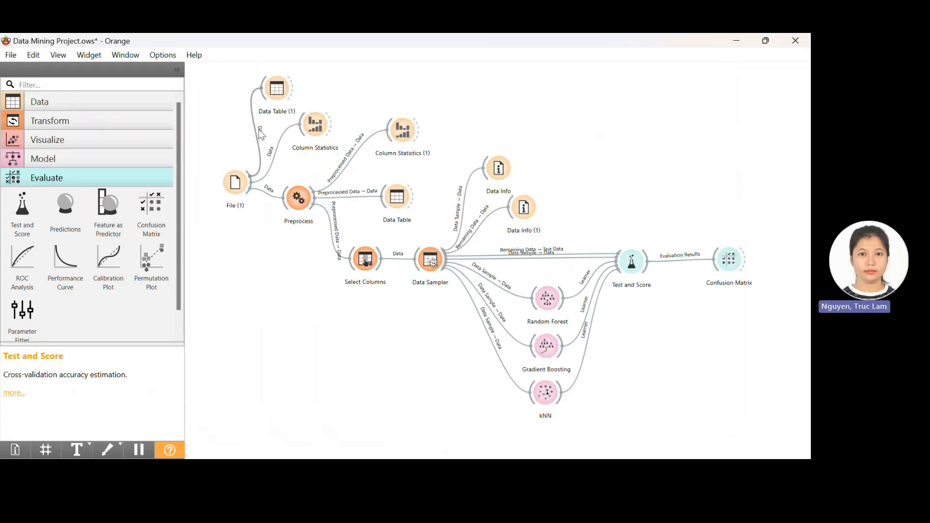